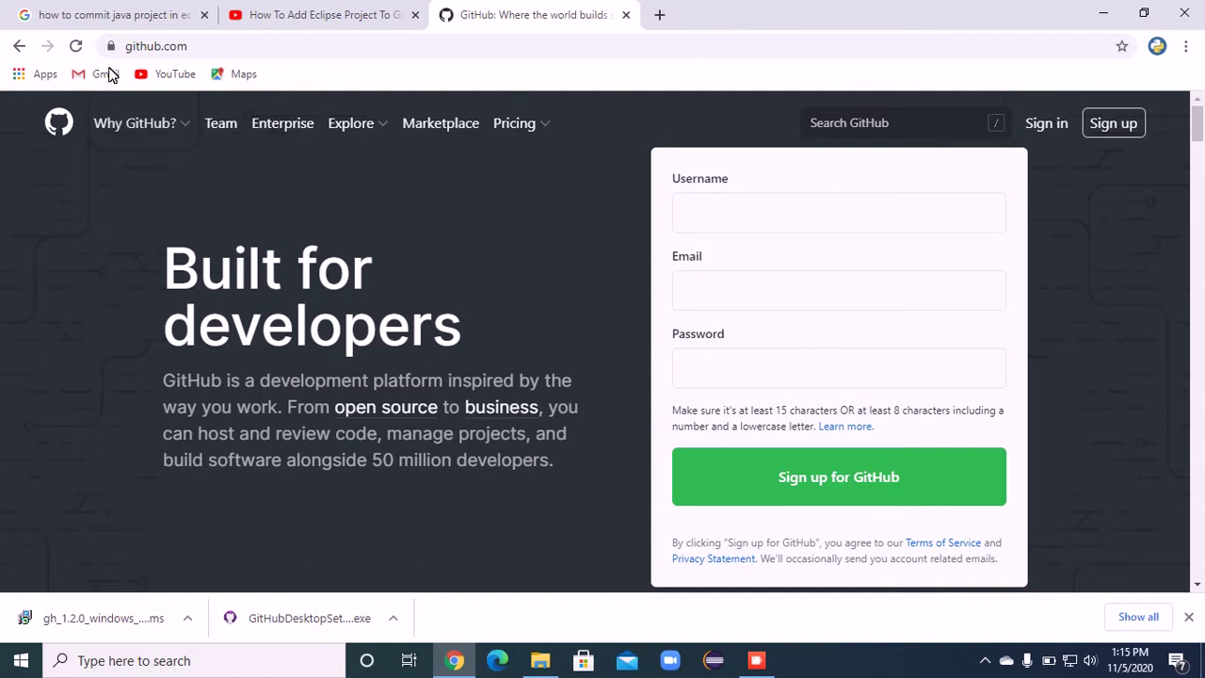
Step: Search the web for "git for windows 10" in a new browser tab
click(209, 46)
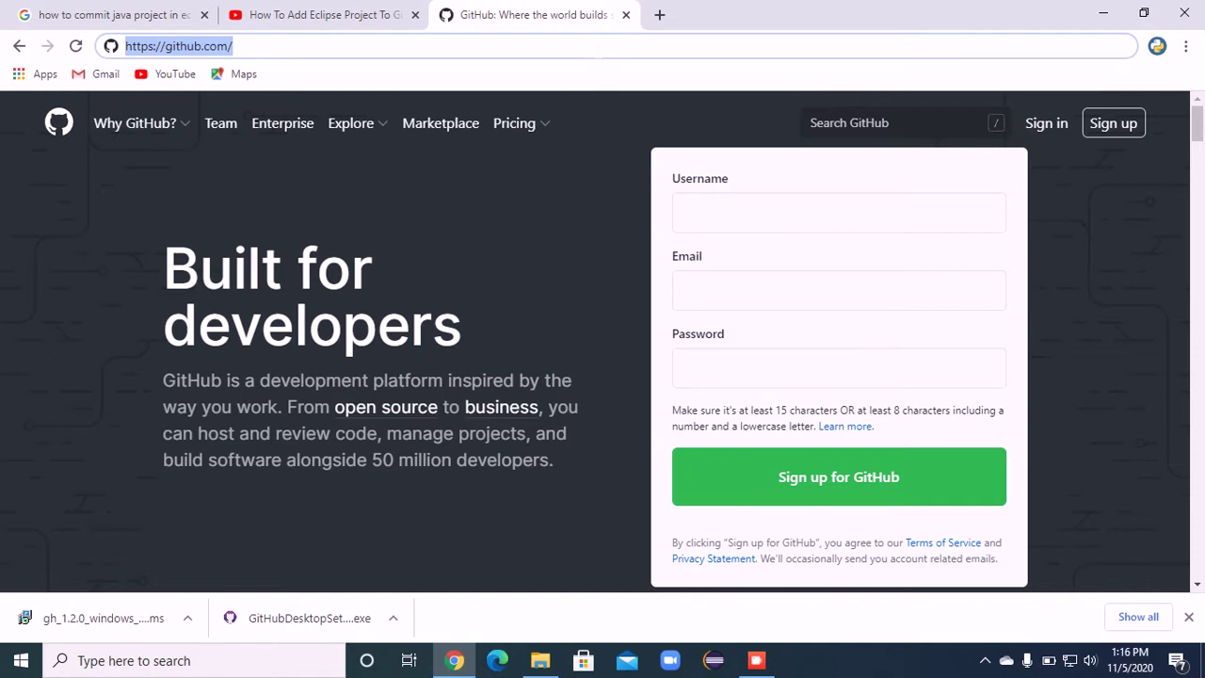
click(653, 14)
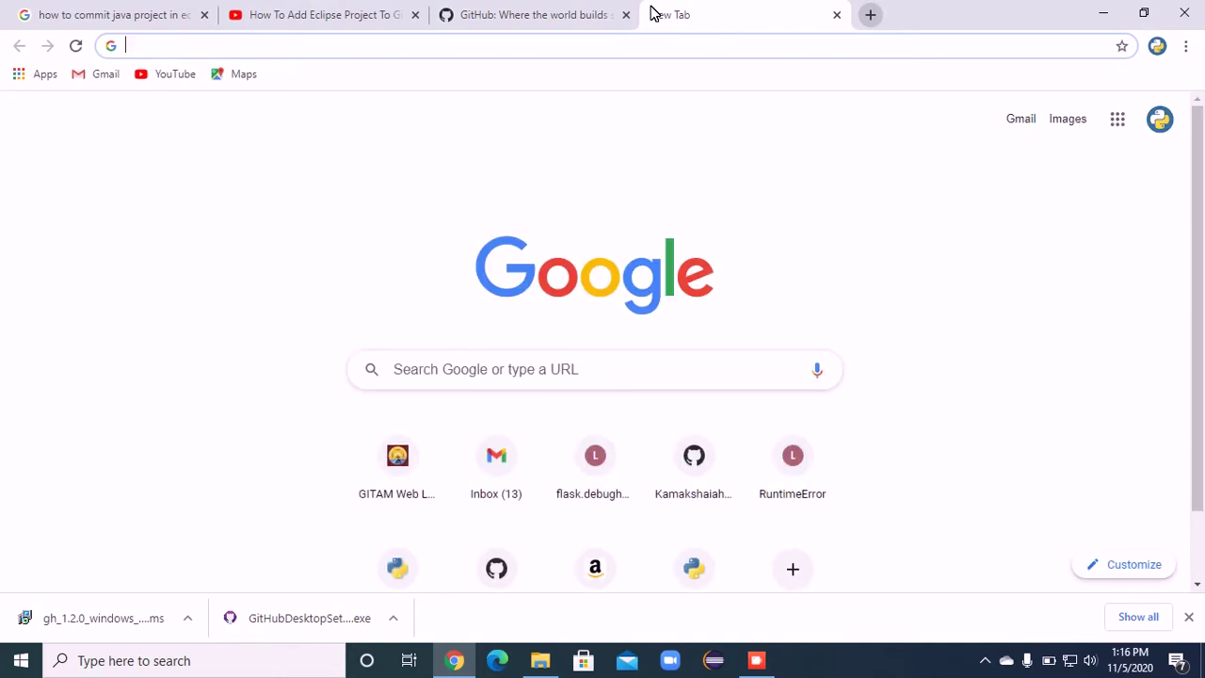
text(git )
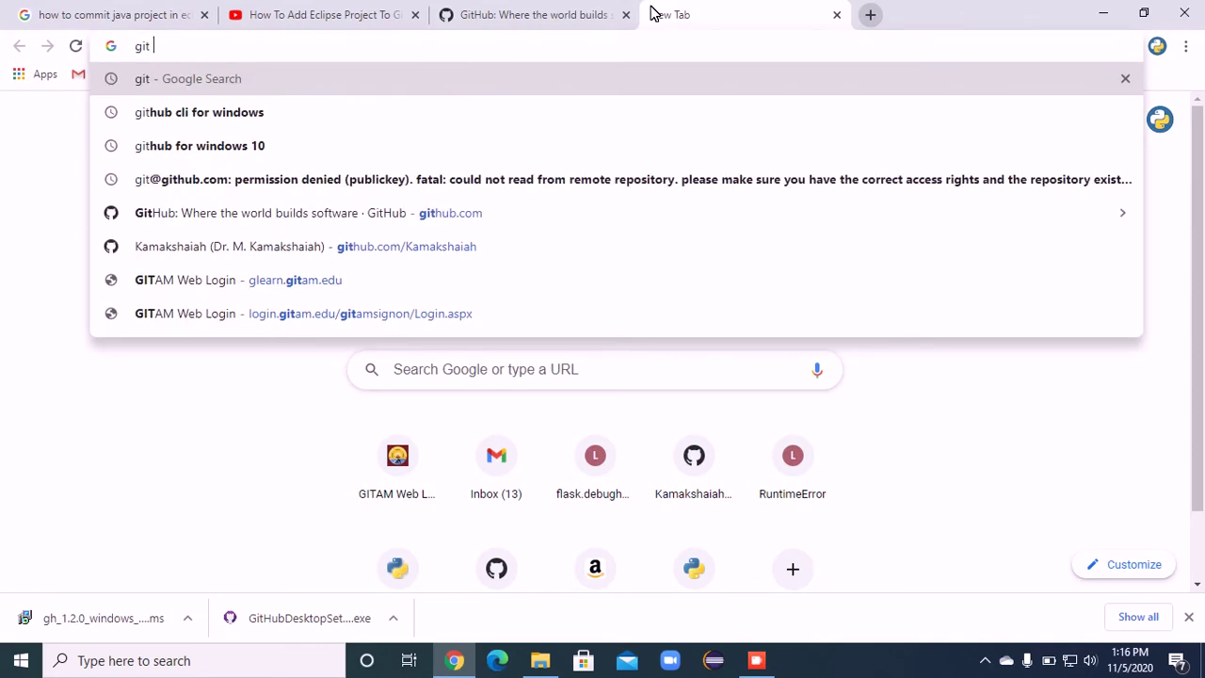
text(for windows)
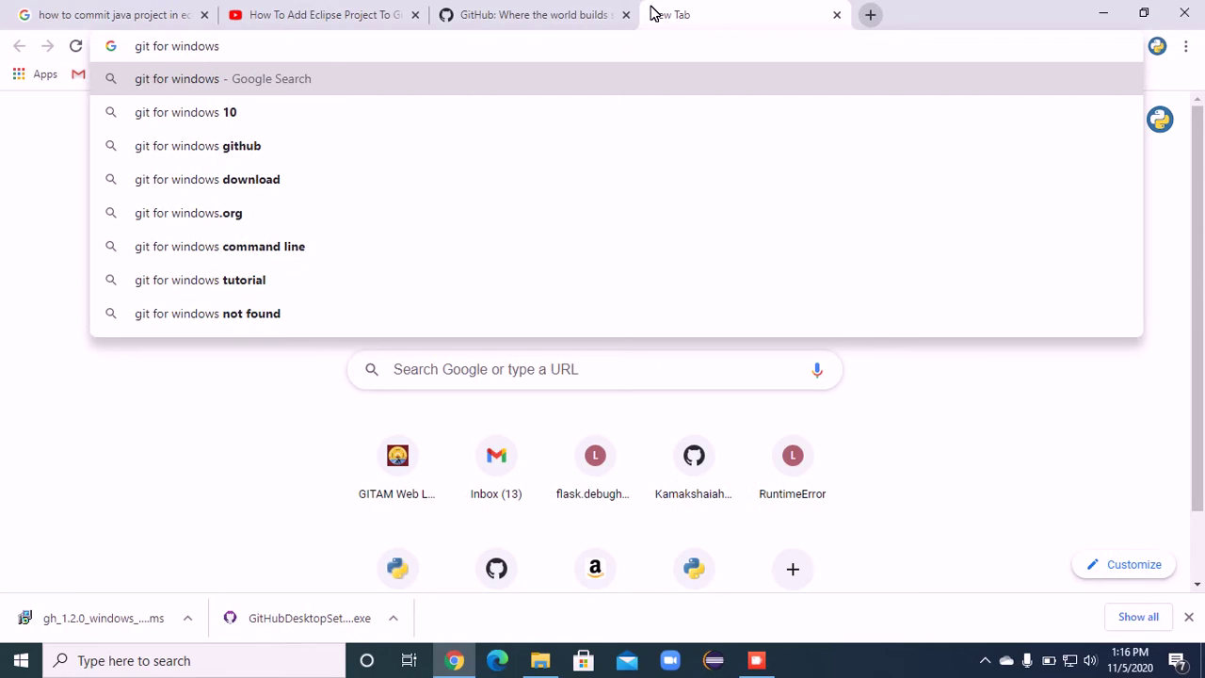
key(Down)
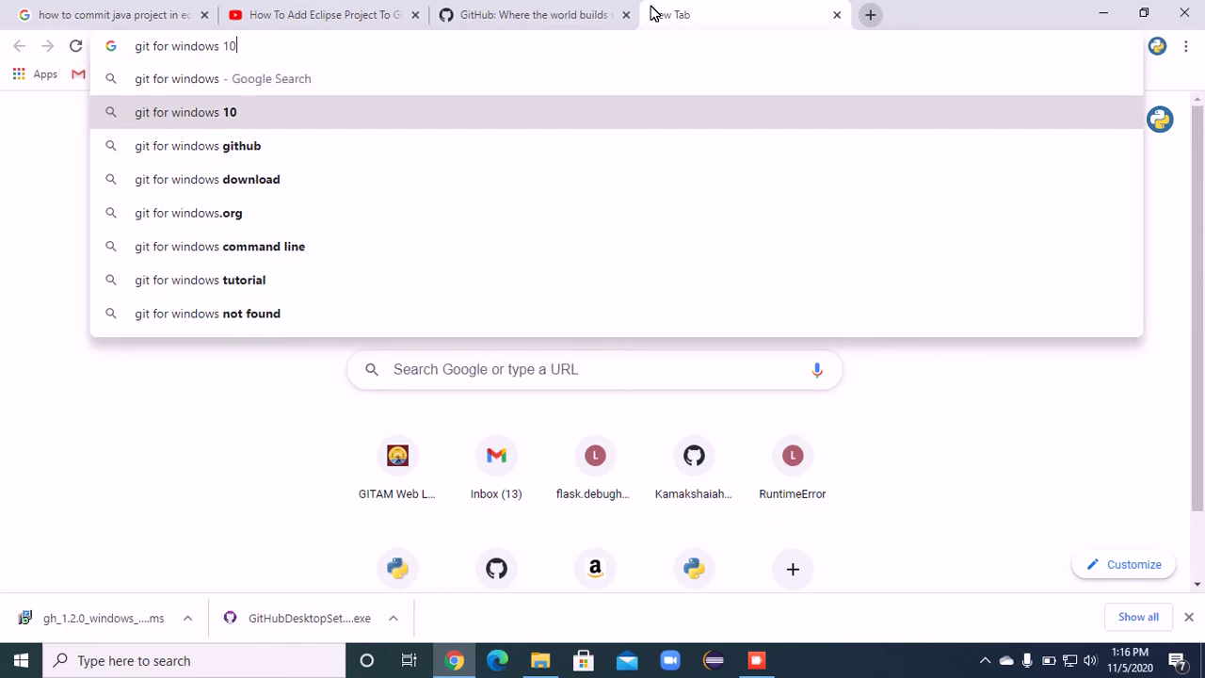
key(Return)
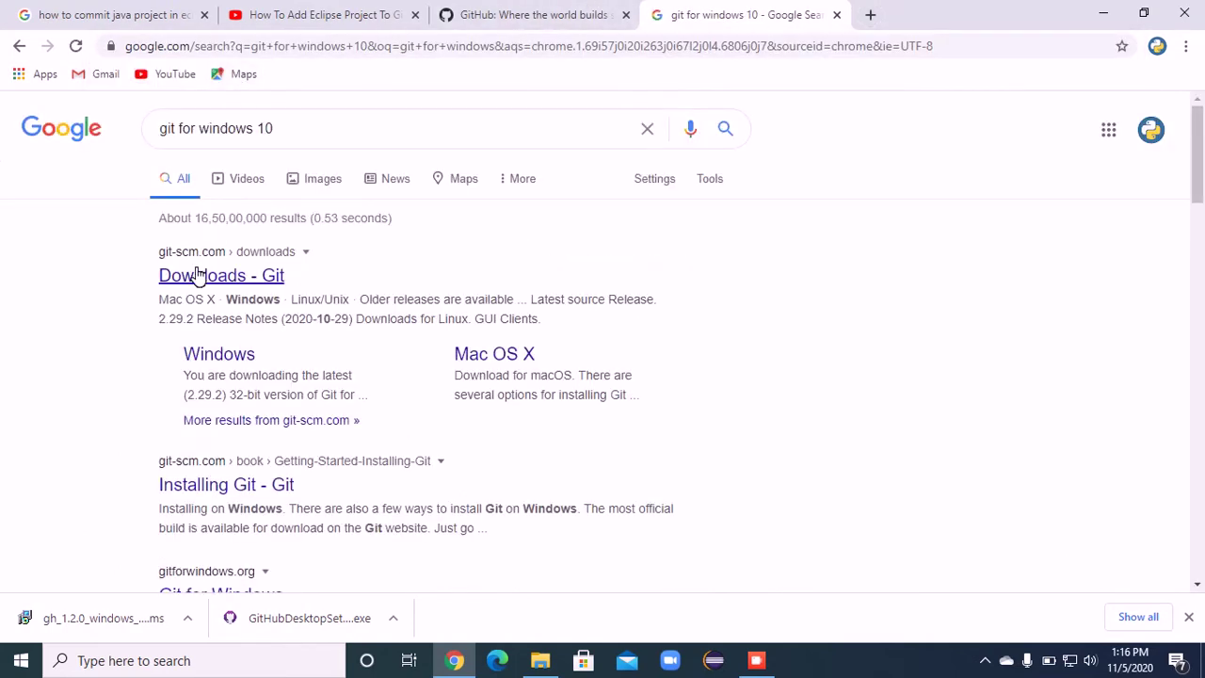
Step: Open the git-scm.com Downloads result in a new tab and save the Windows installer Git-2.29.2.2-64-bit.exe to the SW folder on drive D
right_click(209, 275)
key(Escape)
middle_click(327, 281)
click(855, 13)
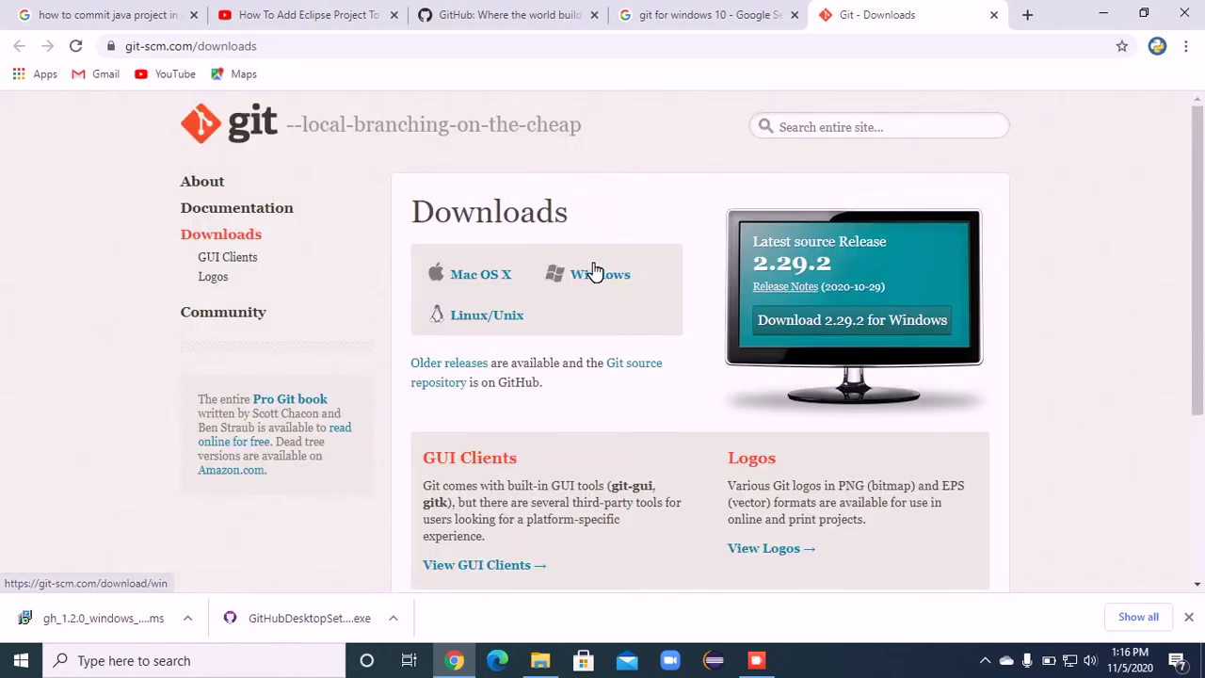
click(593, 273)
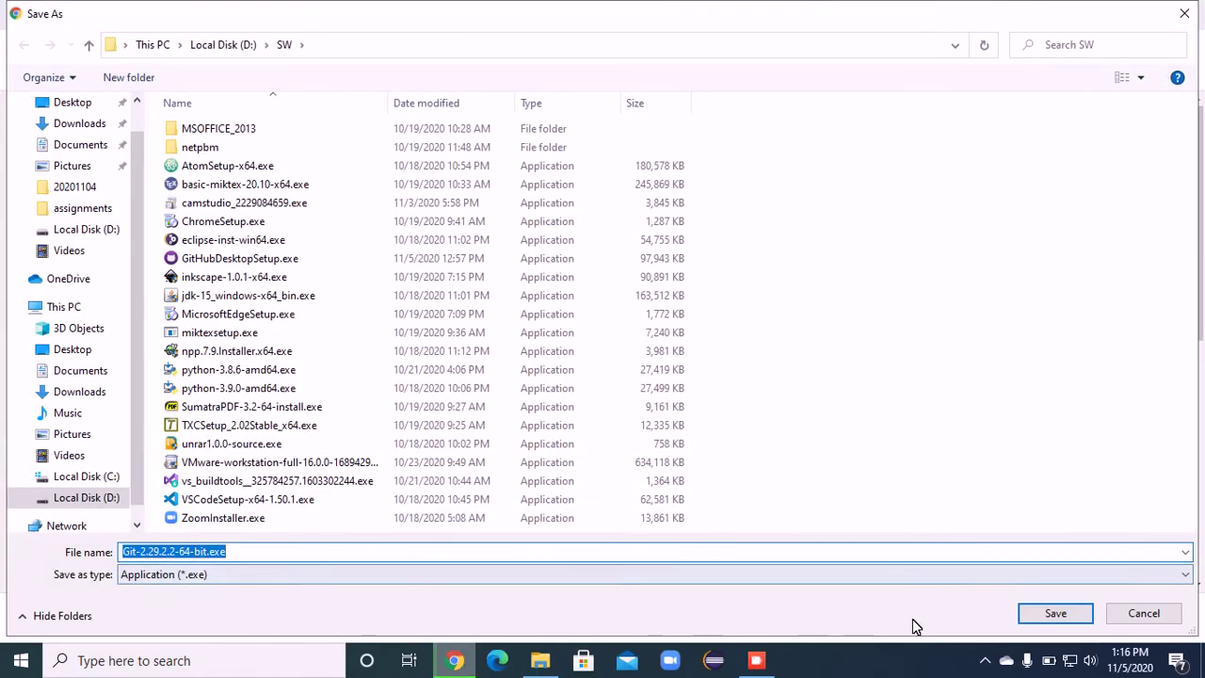
click(1055, 613)
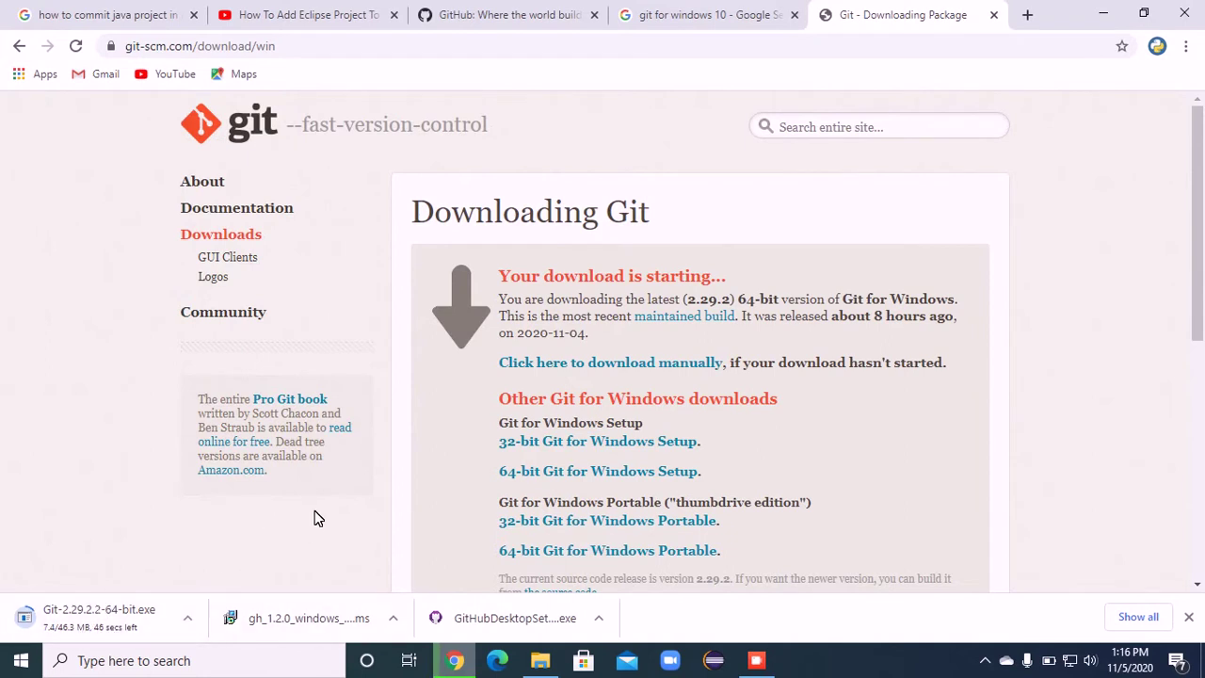
click(761, 661)
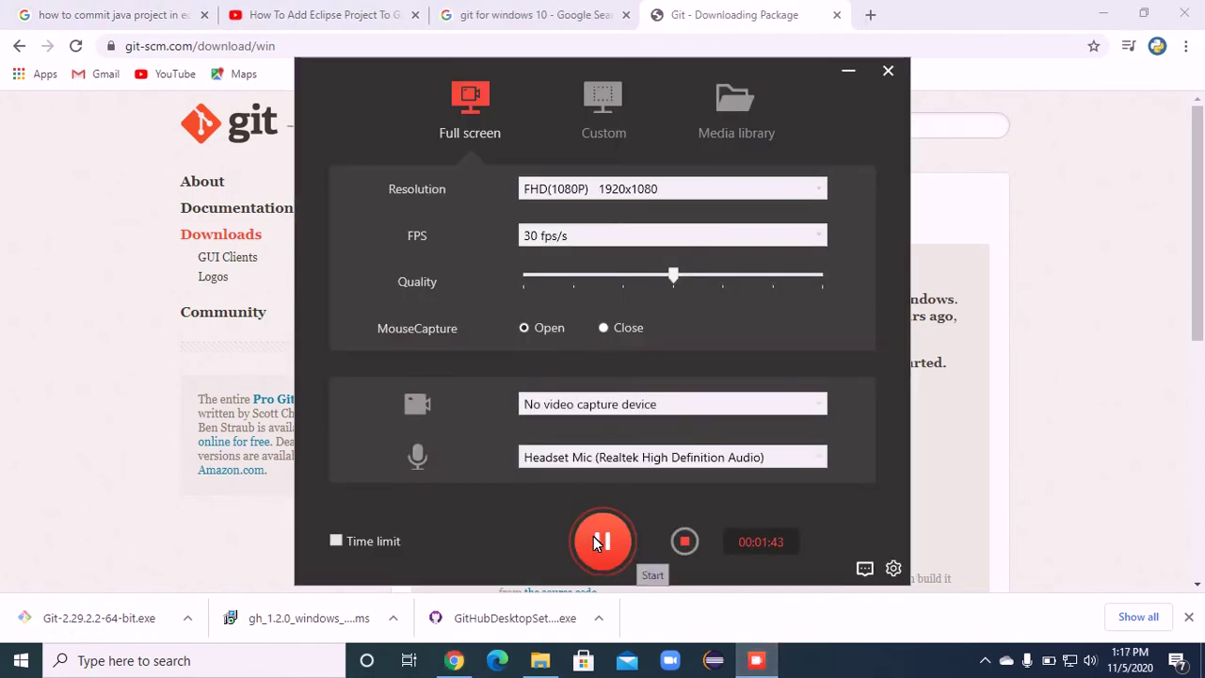
click(841, 67)
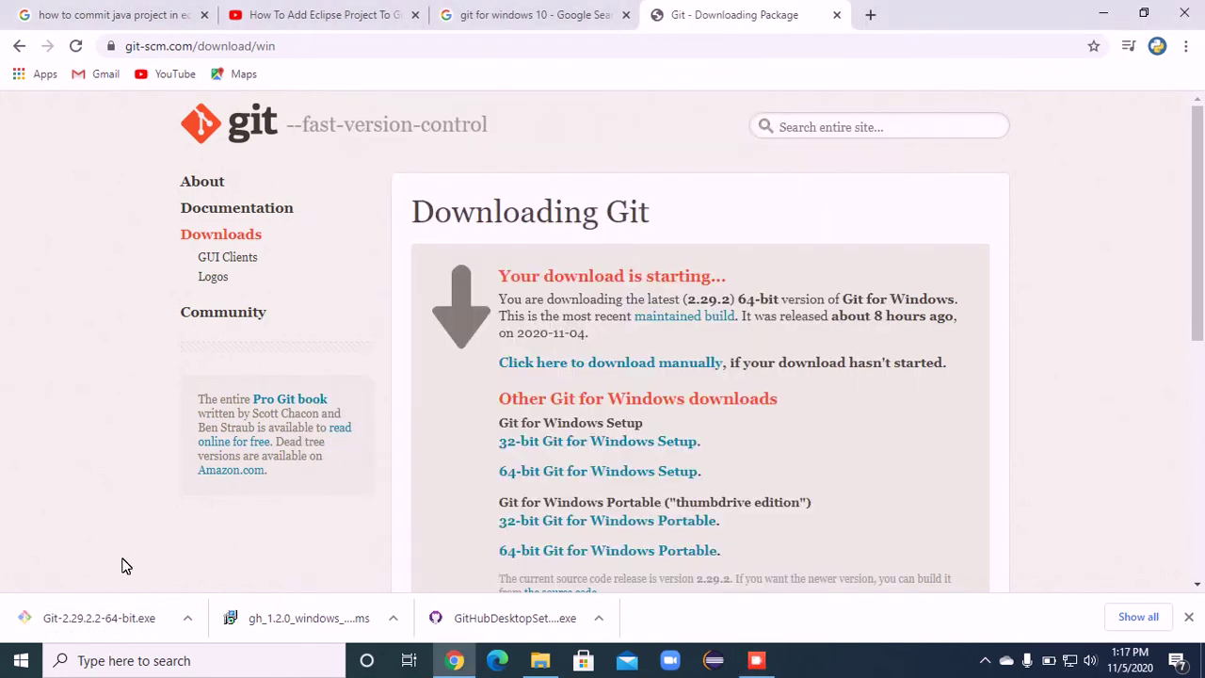
Step: Locate the downloaded Git-2.29.2.2-64-bit.exe in its folder and run it as administrator
click(186, 617)
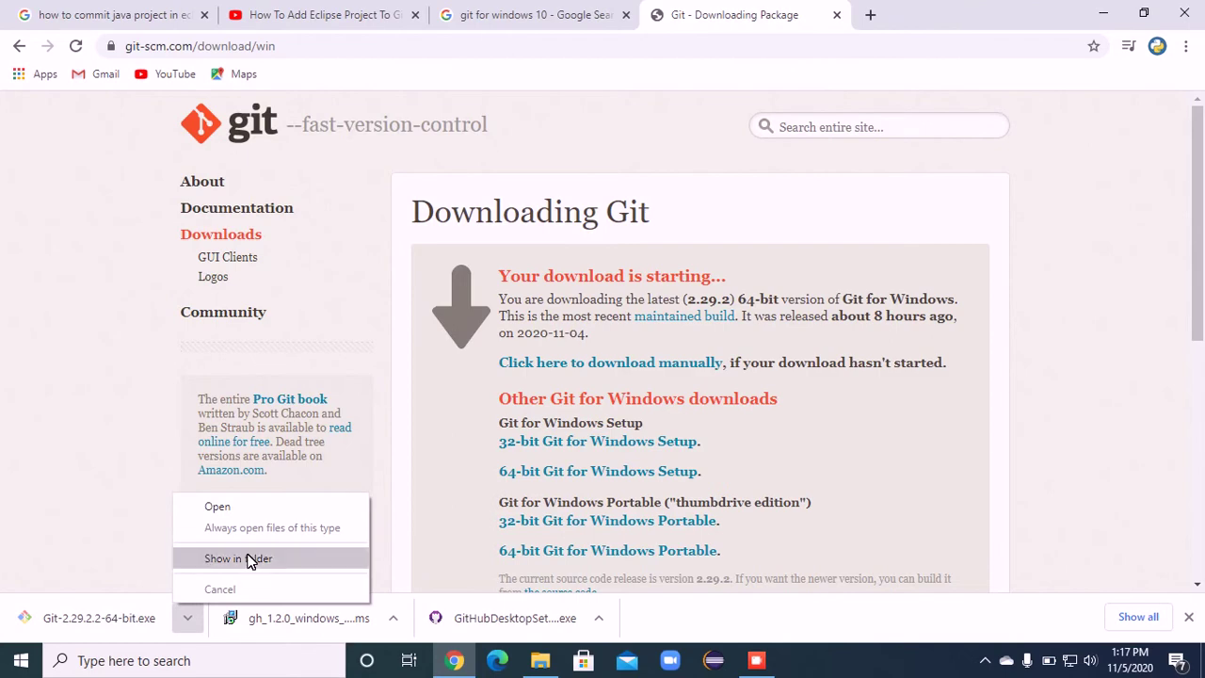
click(251, 560)
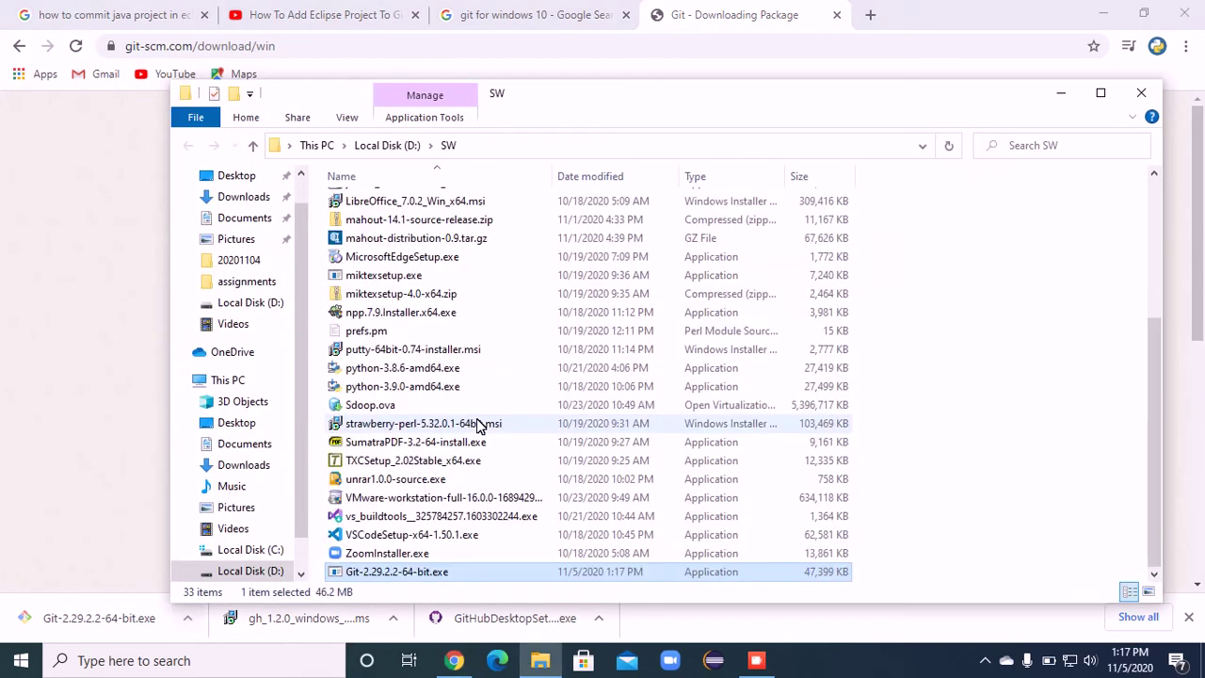
right_click(417, 574)
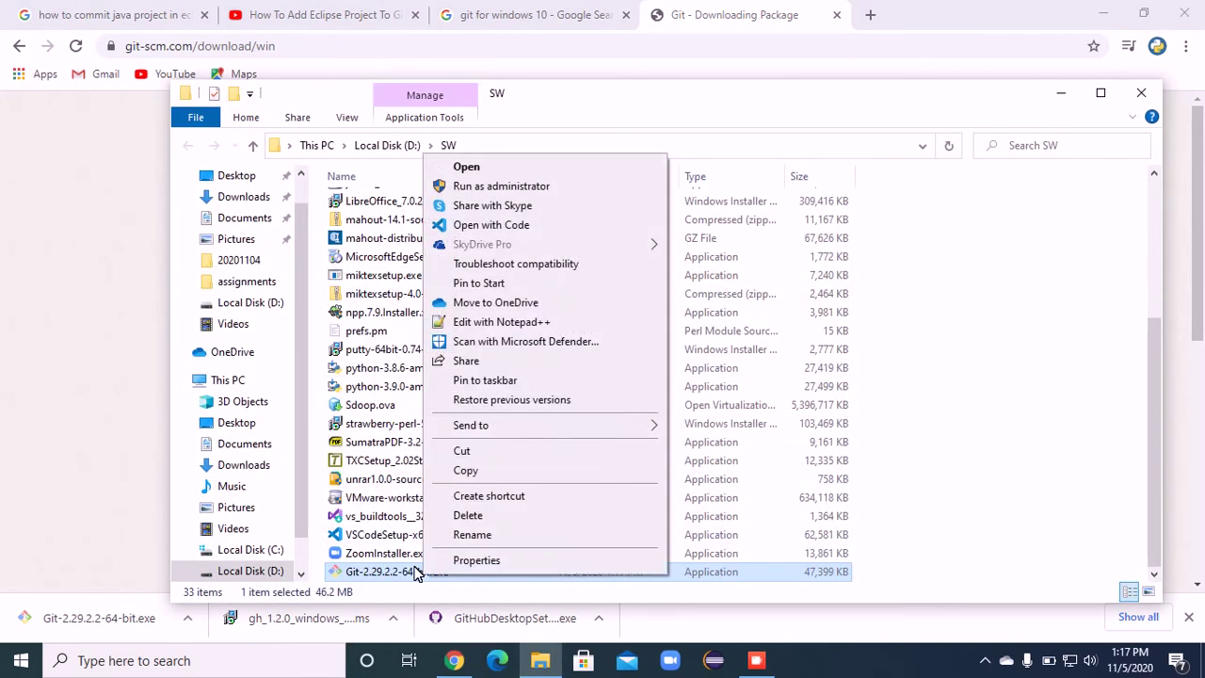
click(482, 185)
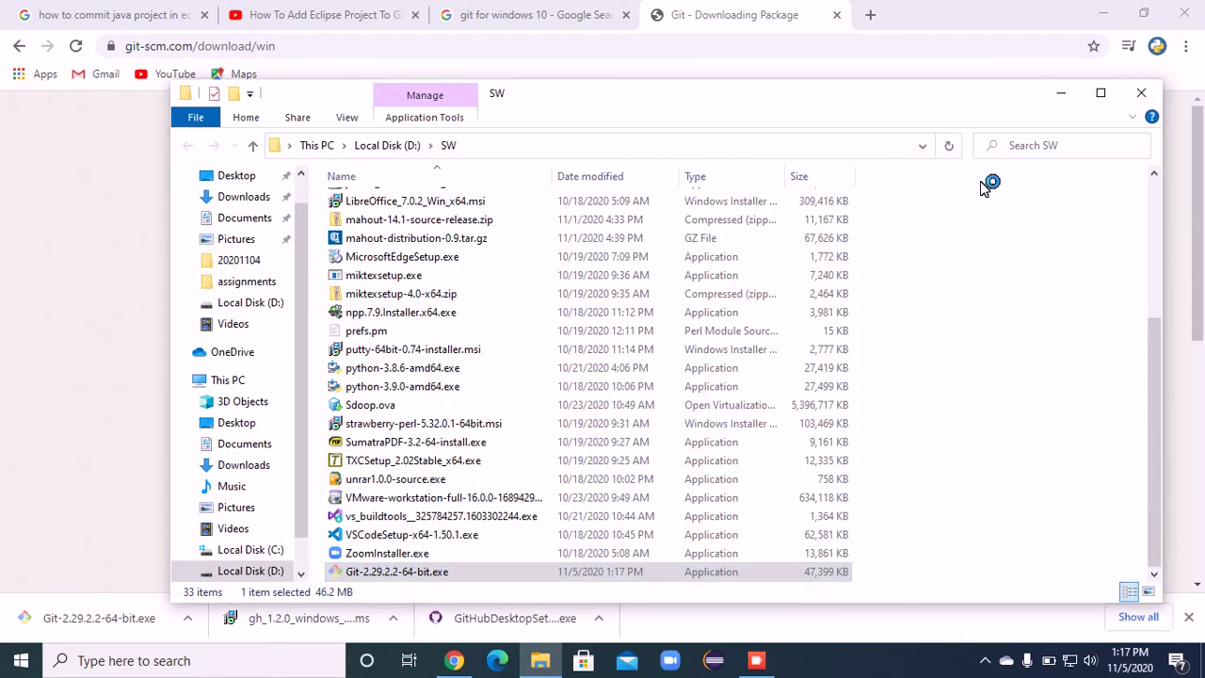
click(1061, 93)
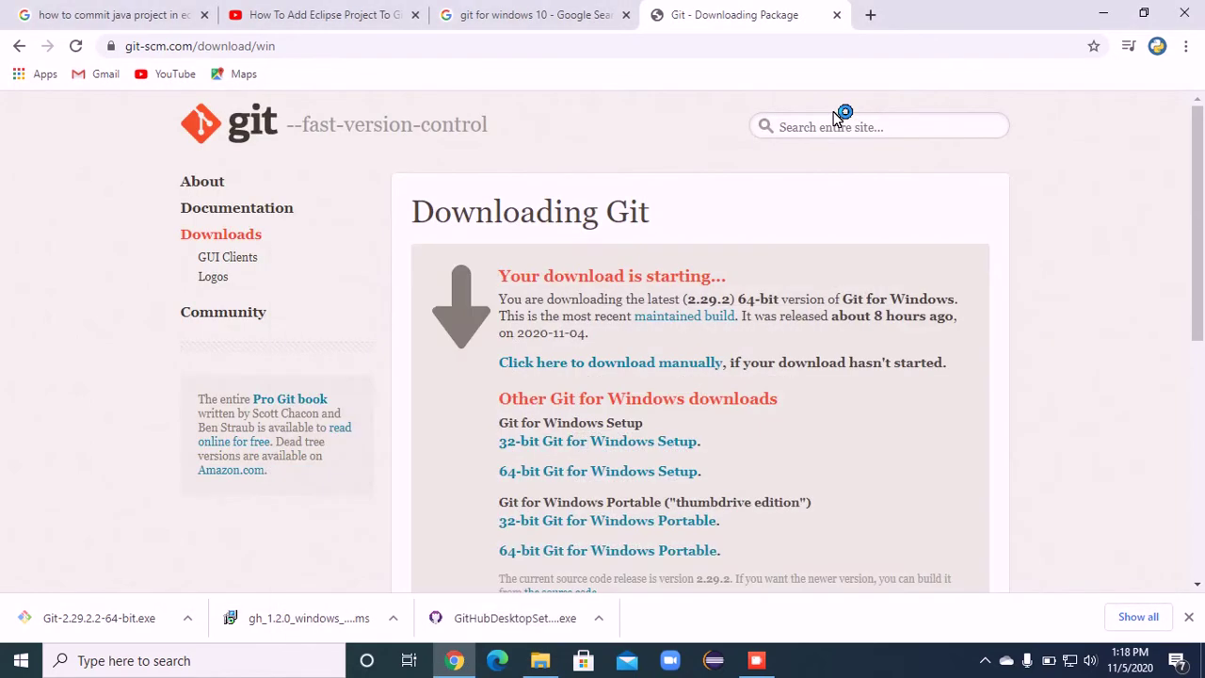
click(546, 14)
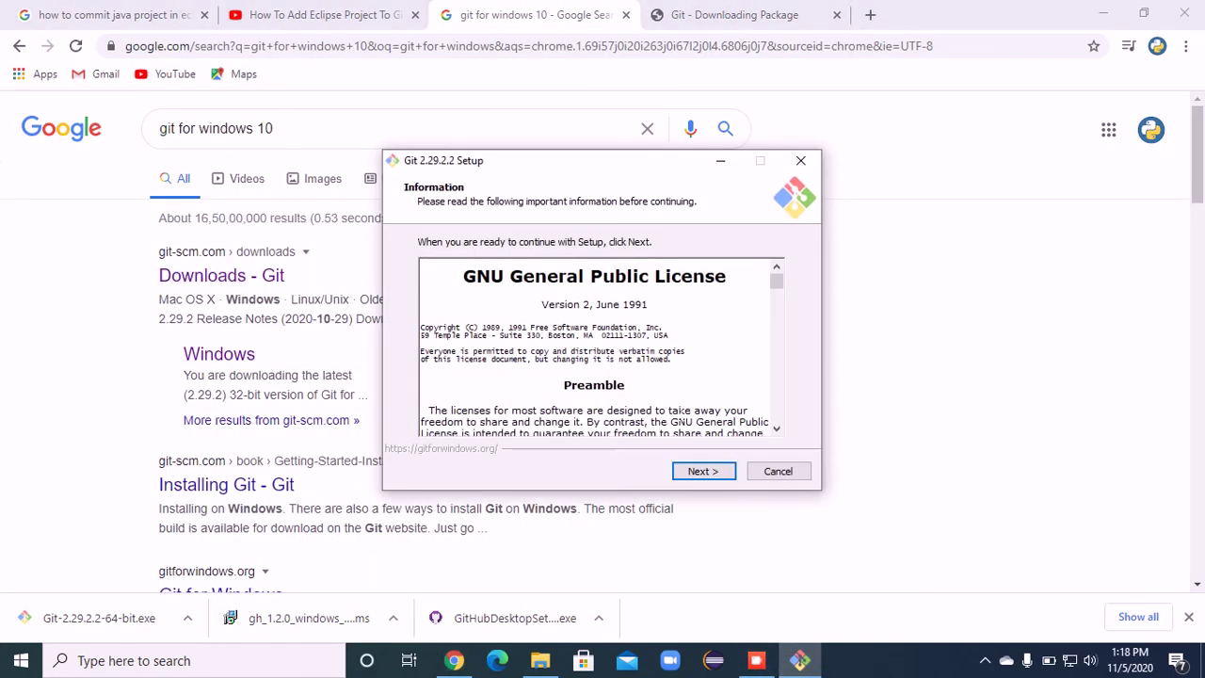
Step: Accept the licence and the install folder C:\Program Files\Git, and include the TrueType font for all console windows in the components
click(704, 472)
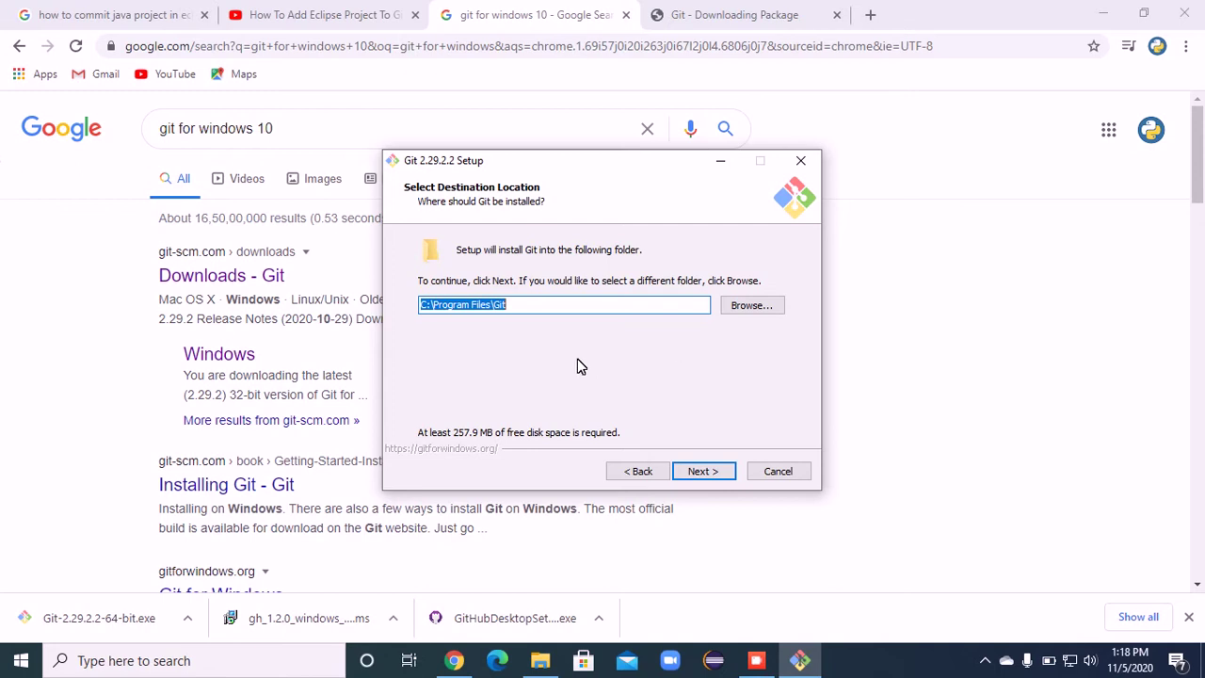
click(704, 471)
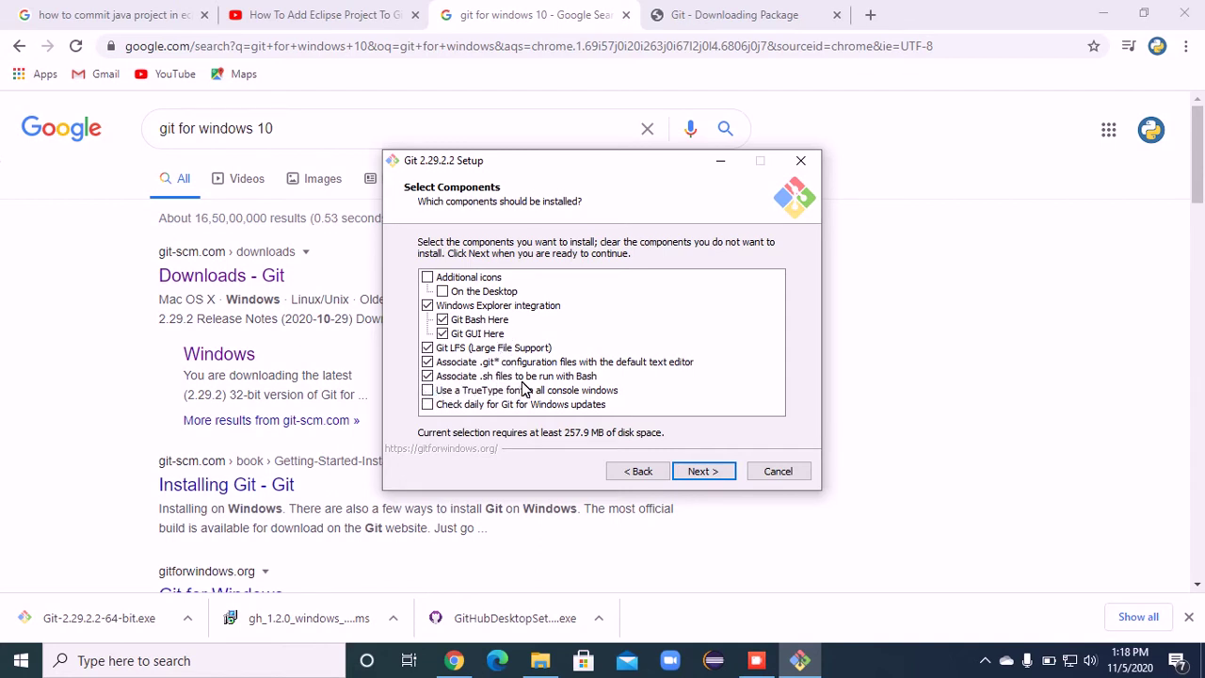
click(428, 390)
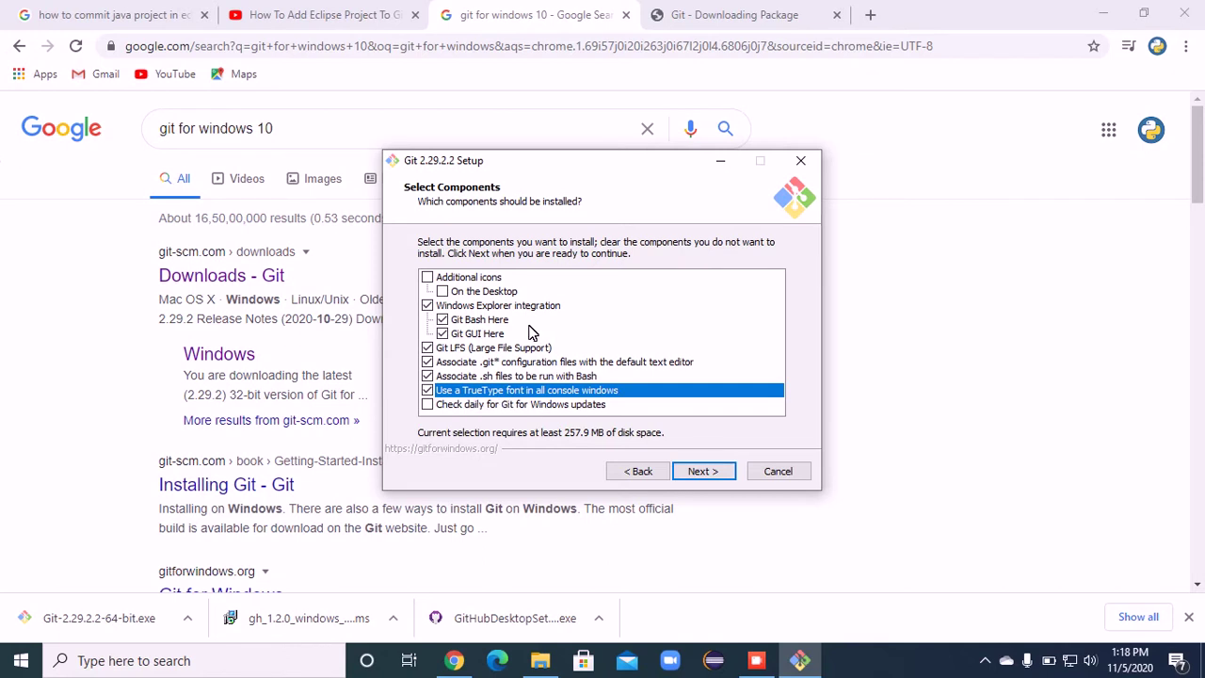
click(702, 471)
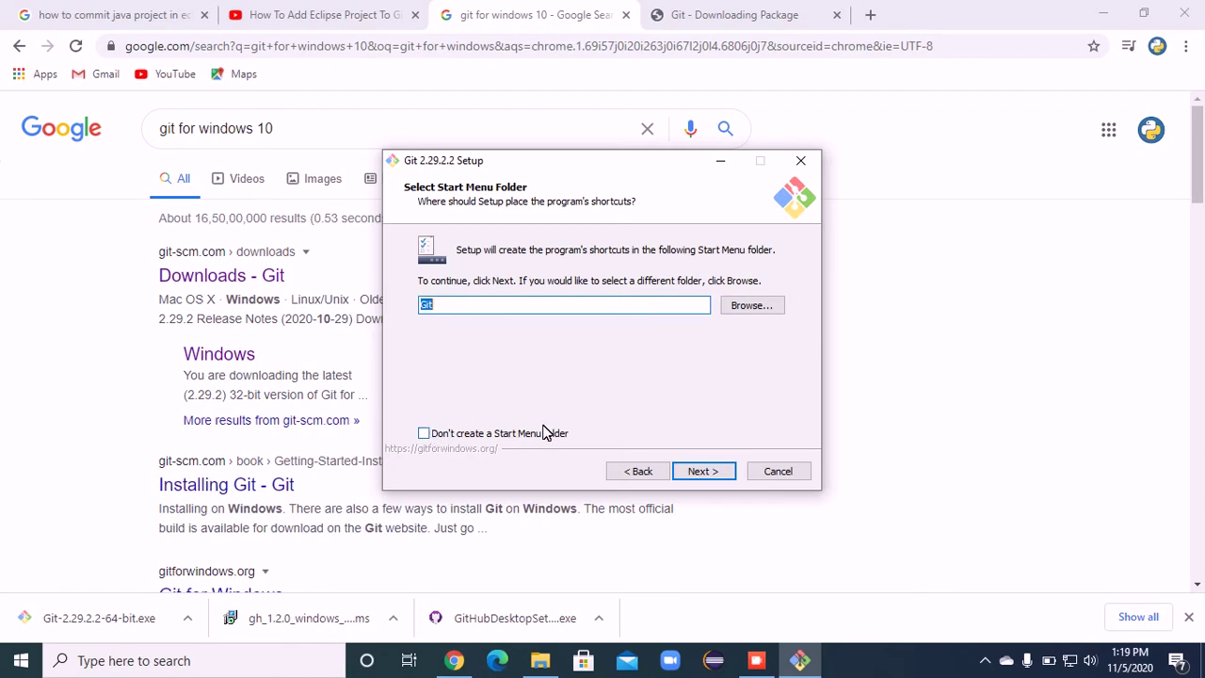
Step: Keep the Start Menu folder Git and choose Notepad++ as Git's default editor
click(702, 468)
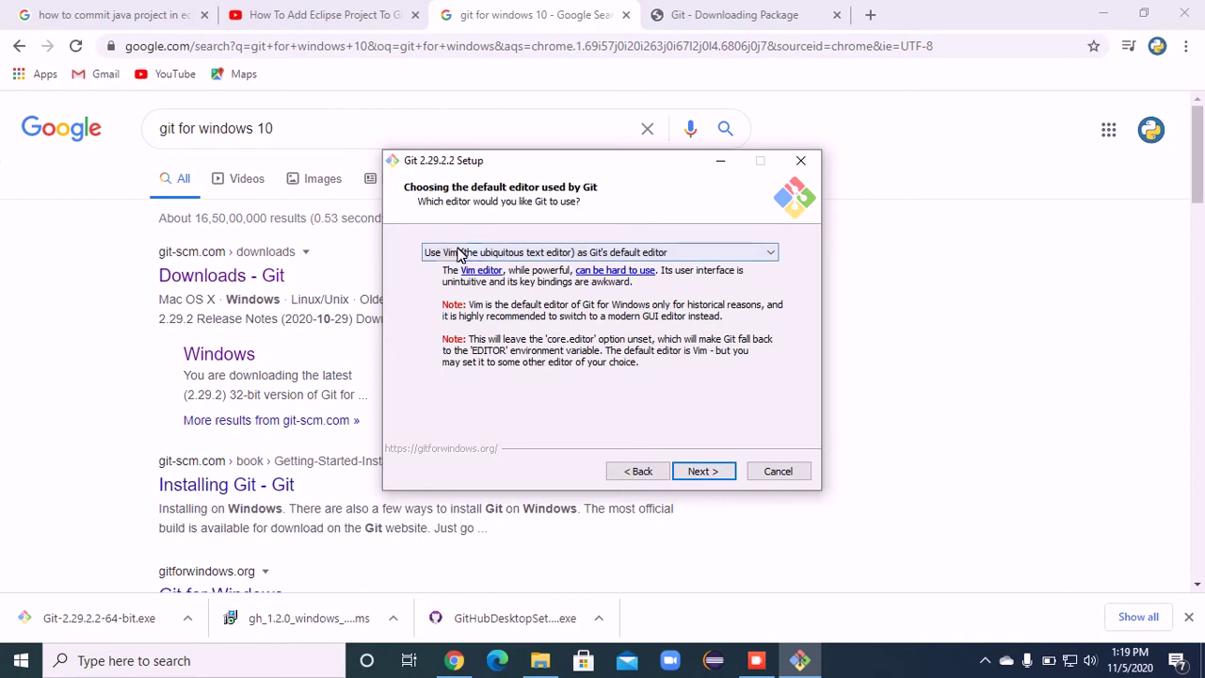
click(656, 253)
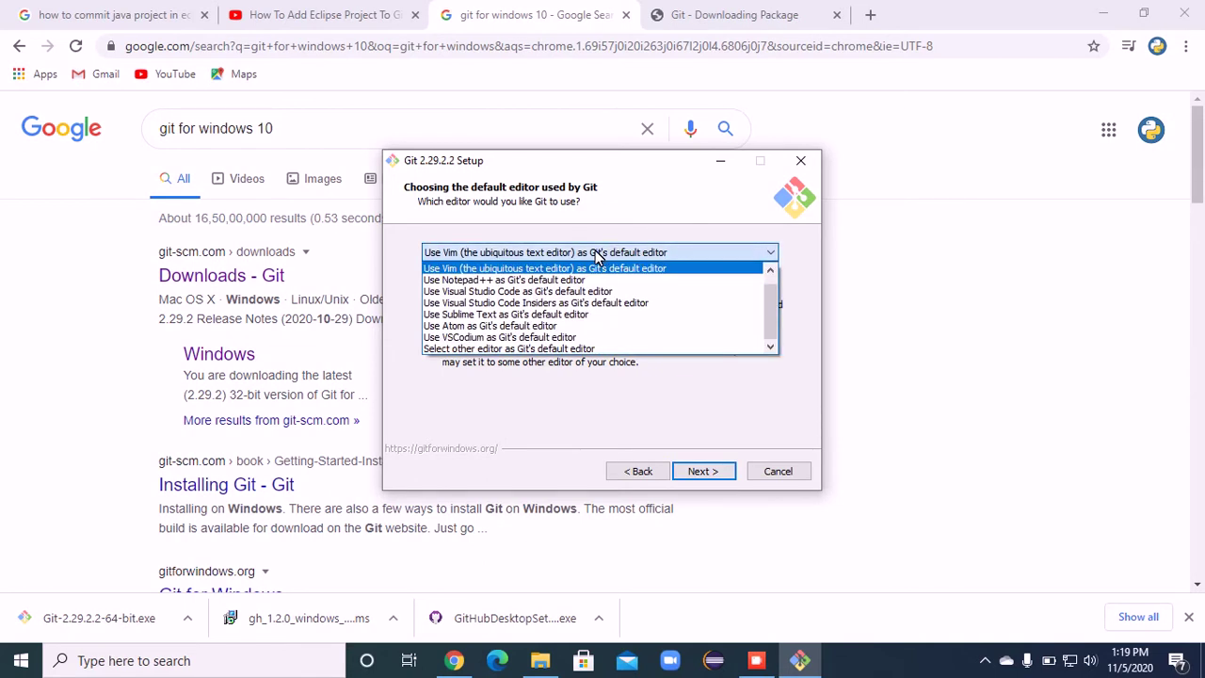
click(616, 403)
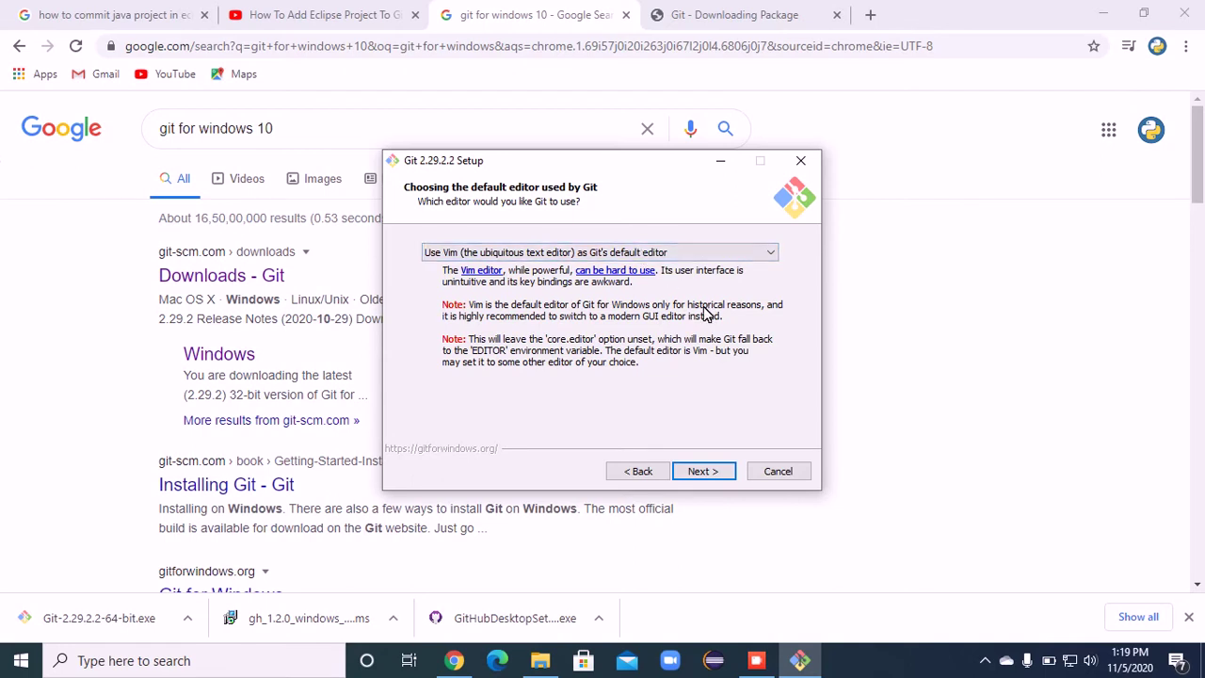
click(766, 250)
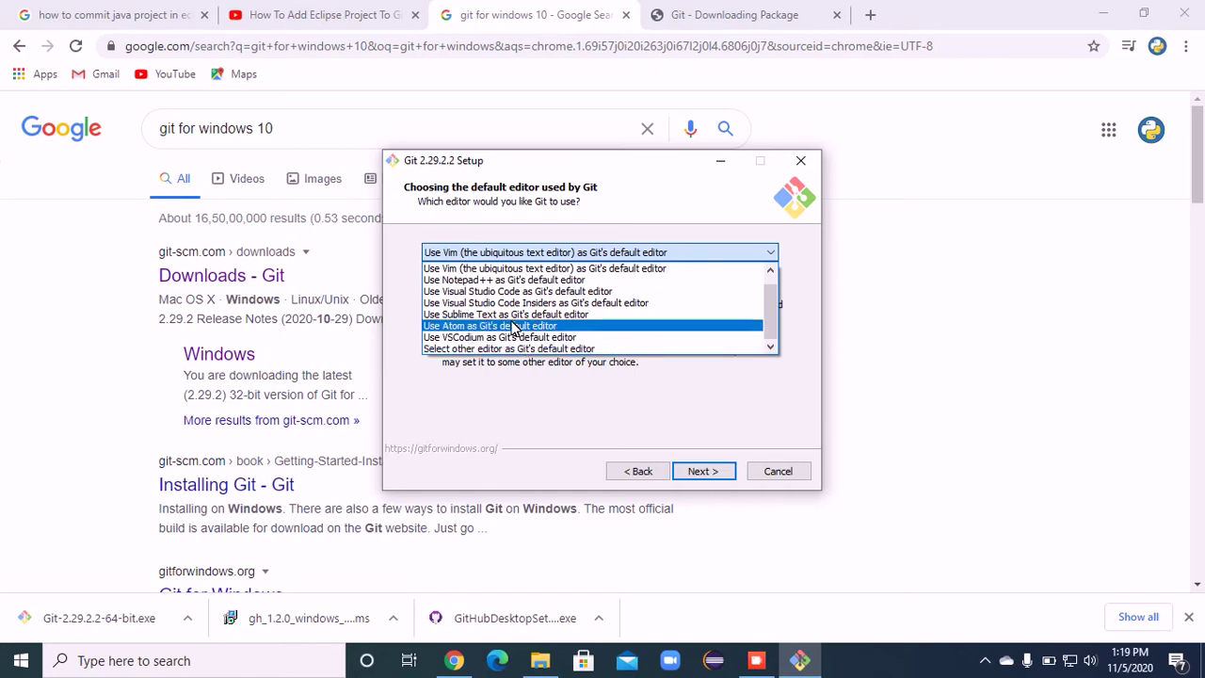
click(500, 280)
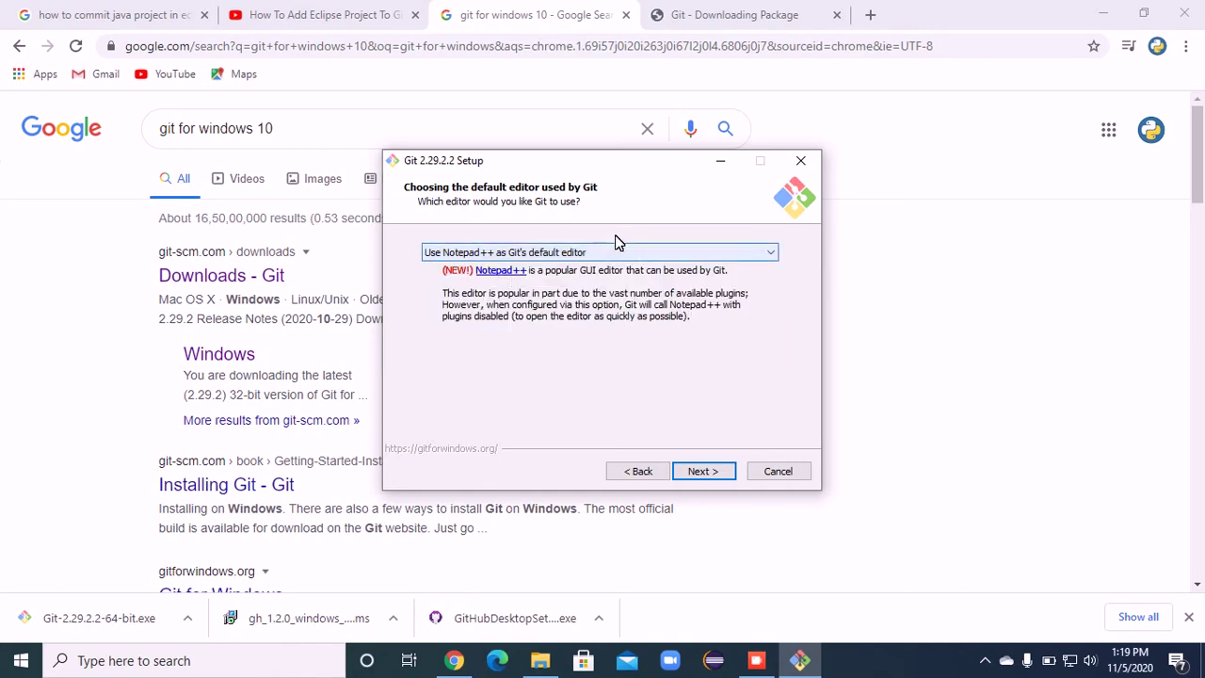
click(704, 471)
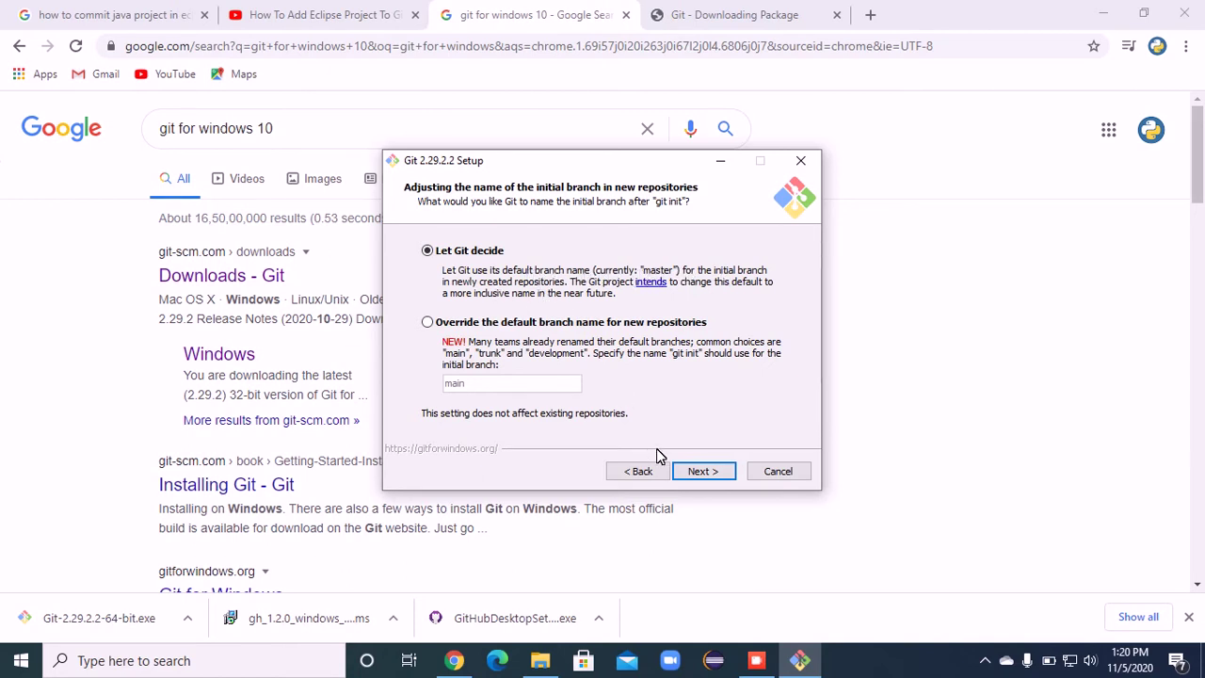
Step: Accept Let Git decide for the initial branch, Git from the command line and 3rd-party software, OpenSSH and the OpenSSL library
click(706, 470)
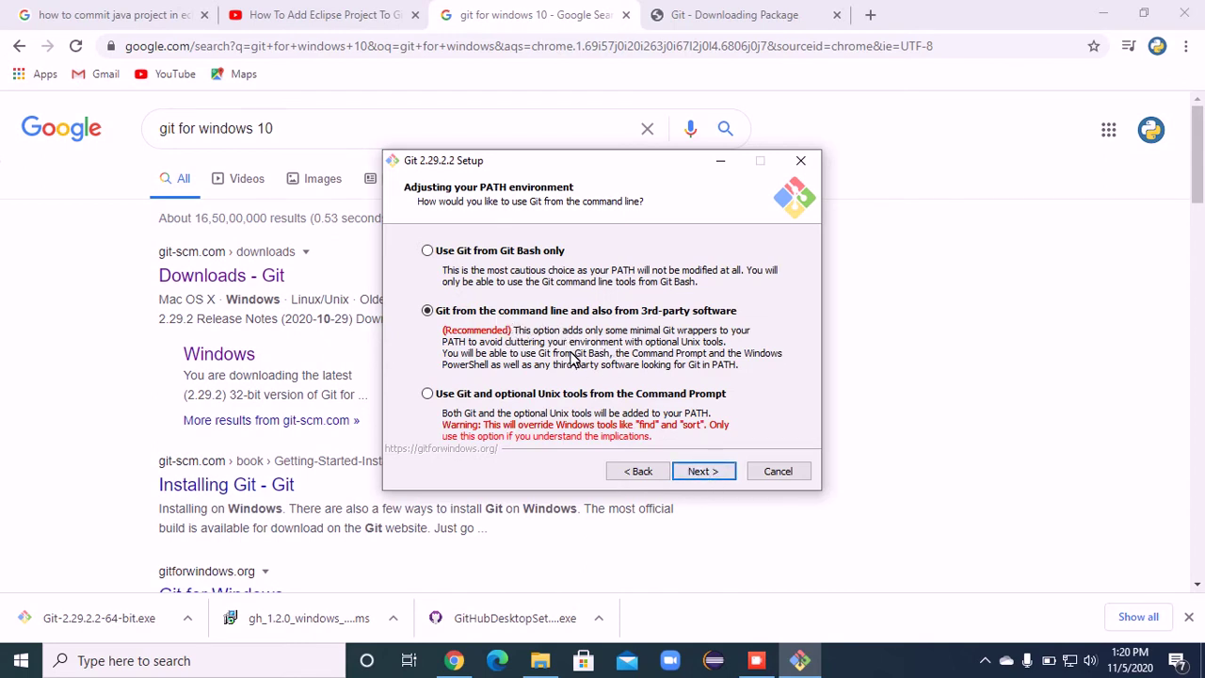
click(699, 465)
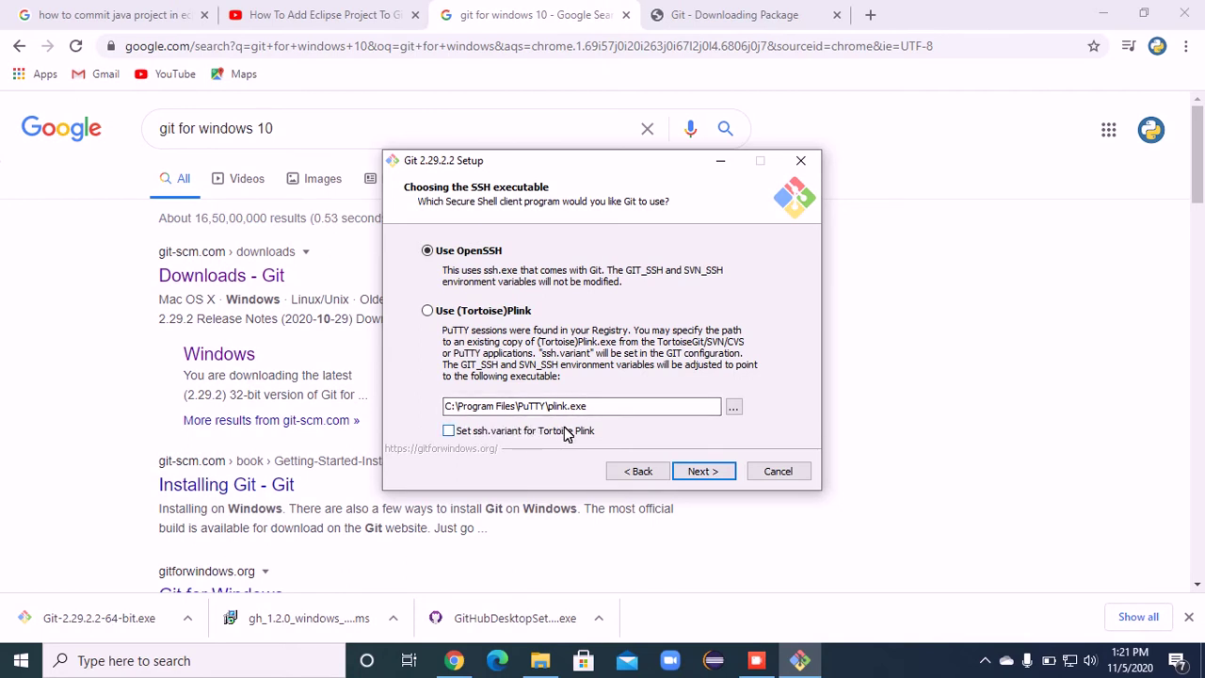
click(702, 470)
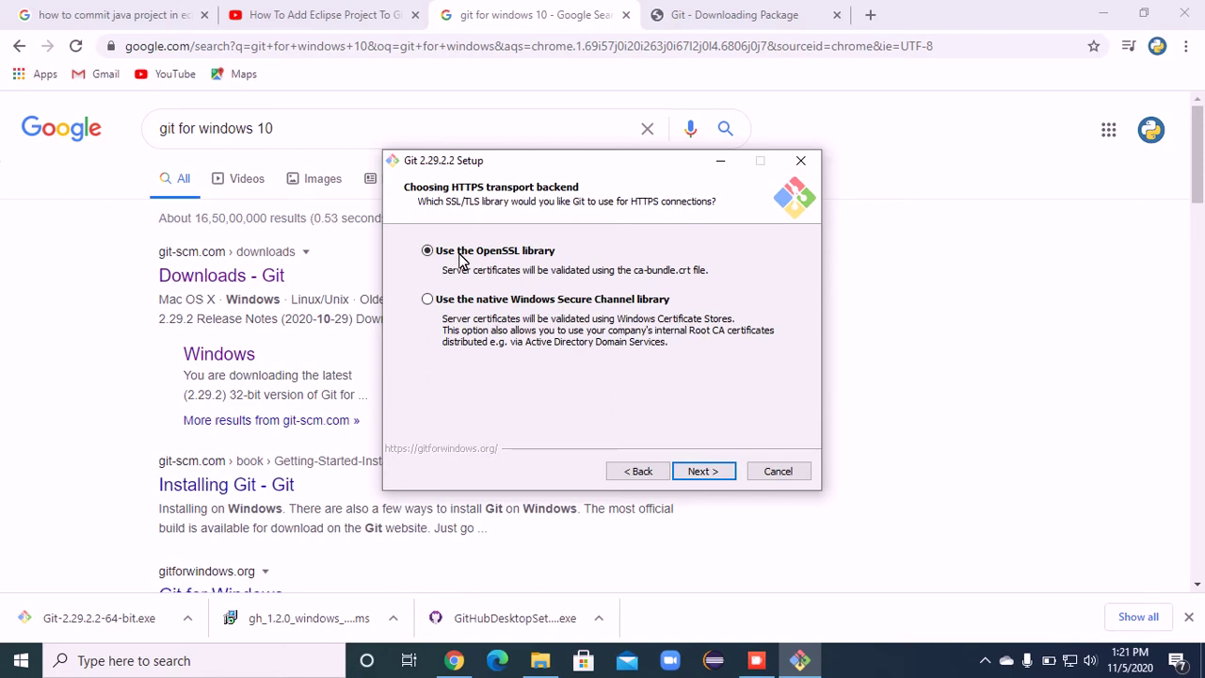
click(701, 471)
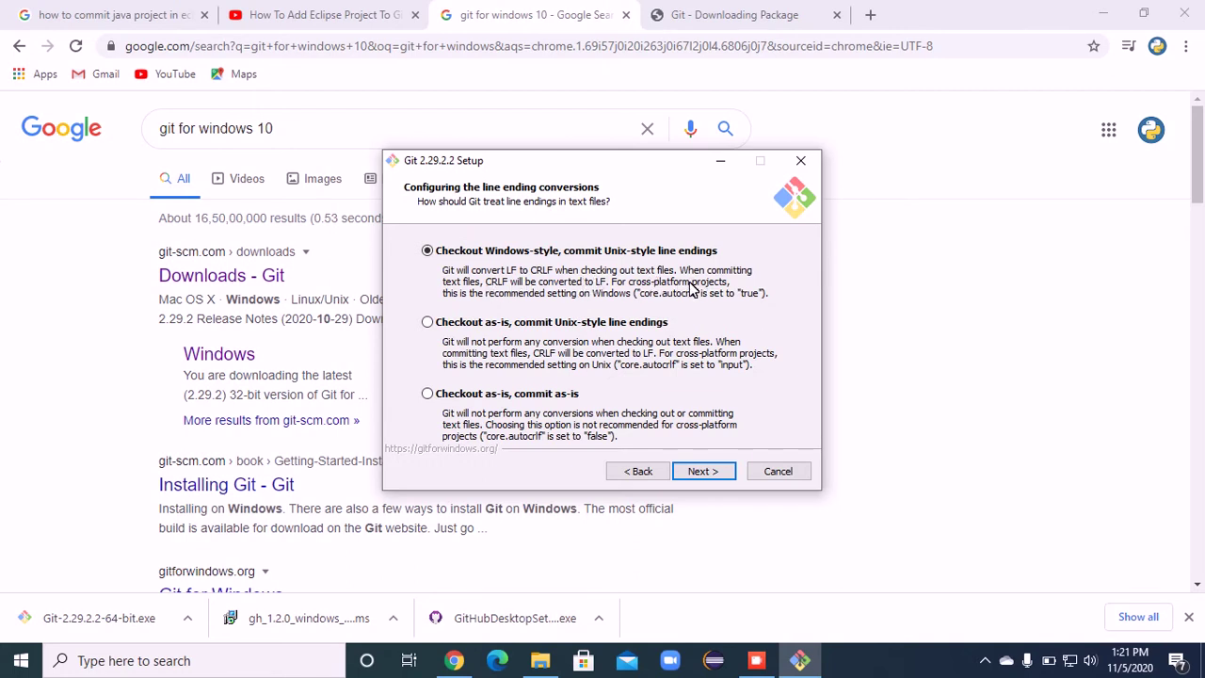
Step: Accept Windows-style checkout with Unix-style commit line endings, the MinTTY terminal, default fast-forward or merge pulls, and Git Credential Manager Core
click(711, 471)
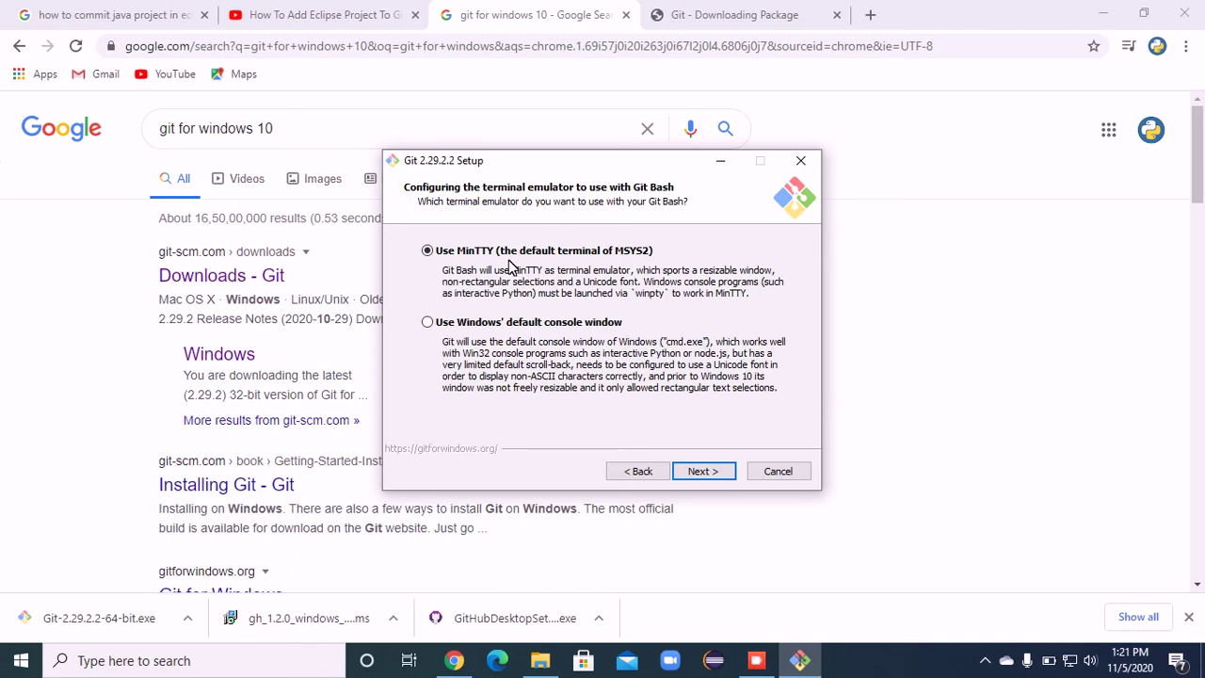
click(694, 469)
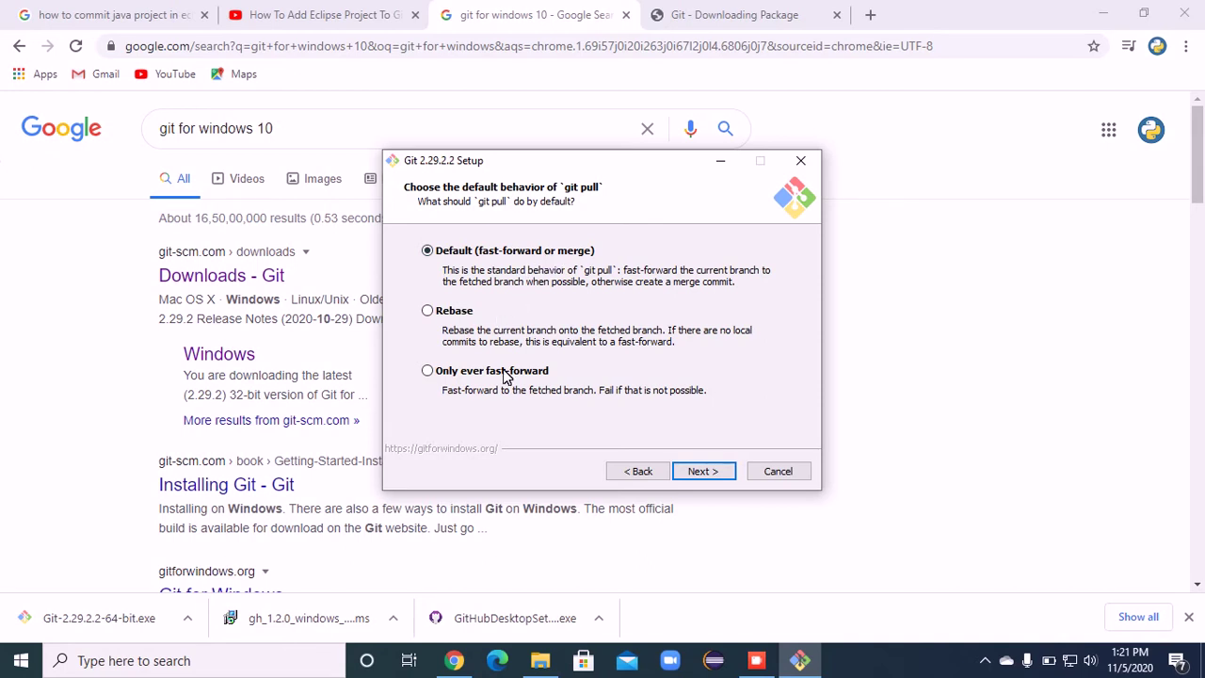
click(702, 471)
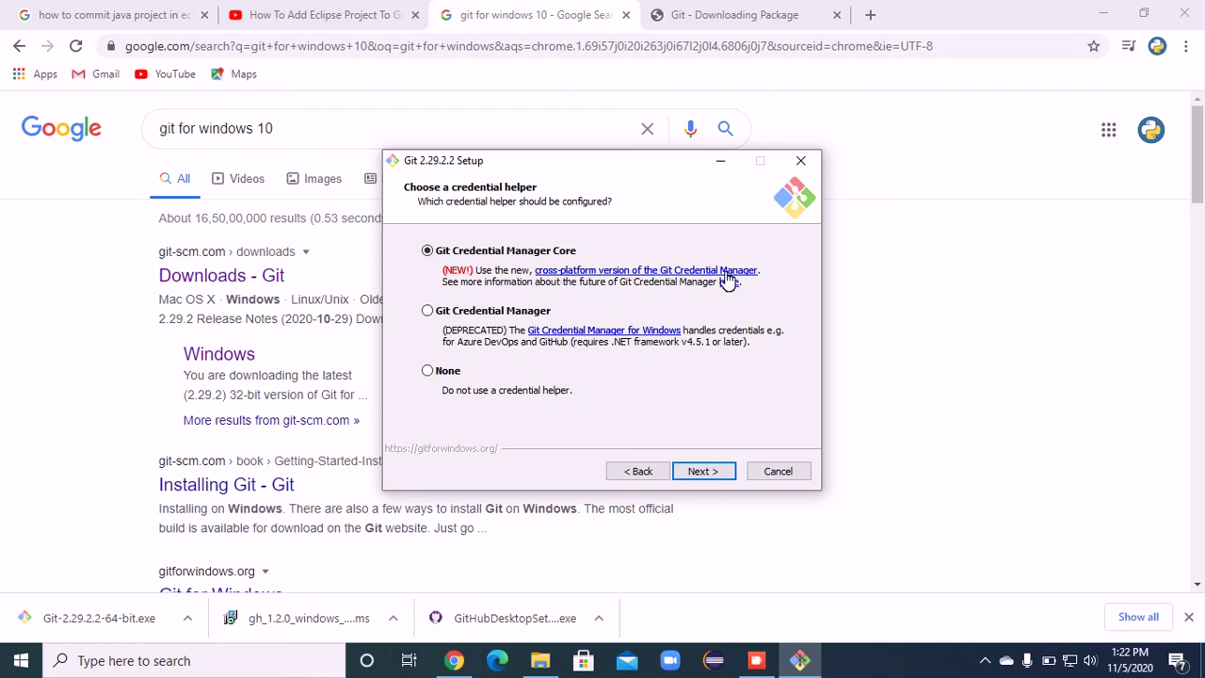
click(704, 471)
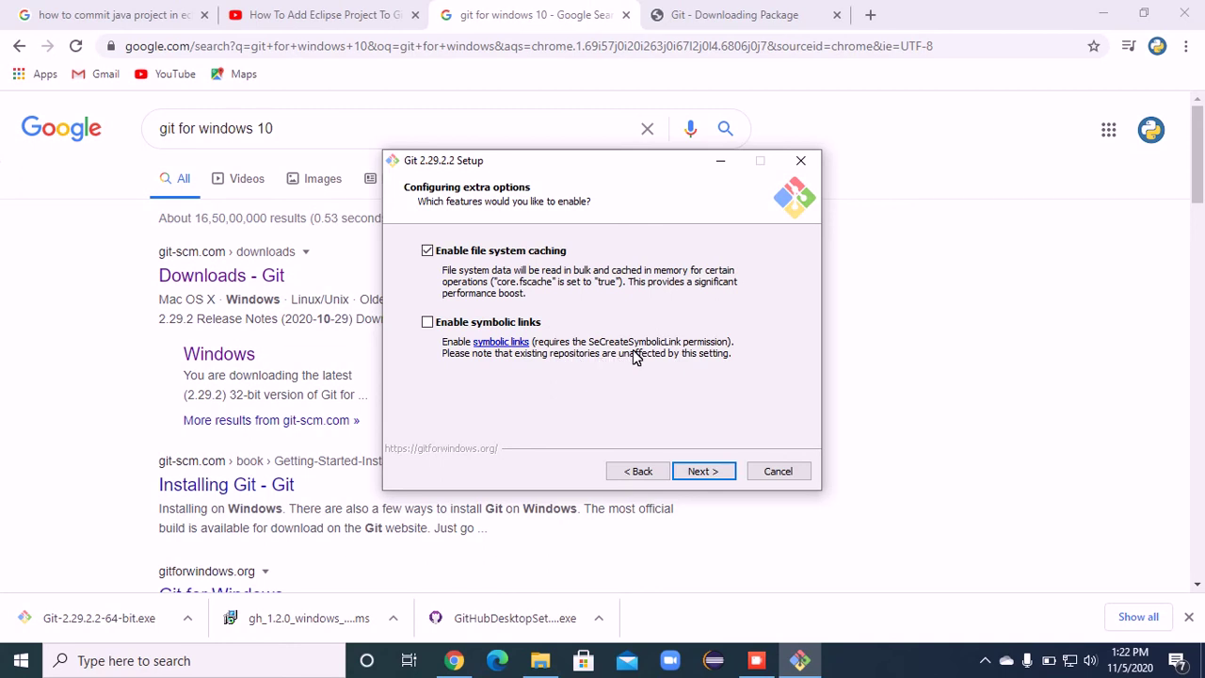
Step: Enable symbolic links, keep file system caching enabled, leave pseudo console support off, and start the installation
click(423, 322)
click(425, 251)
click(425, 251)
click(700, 472)
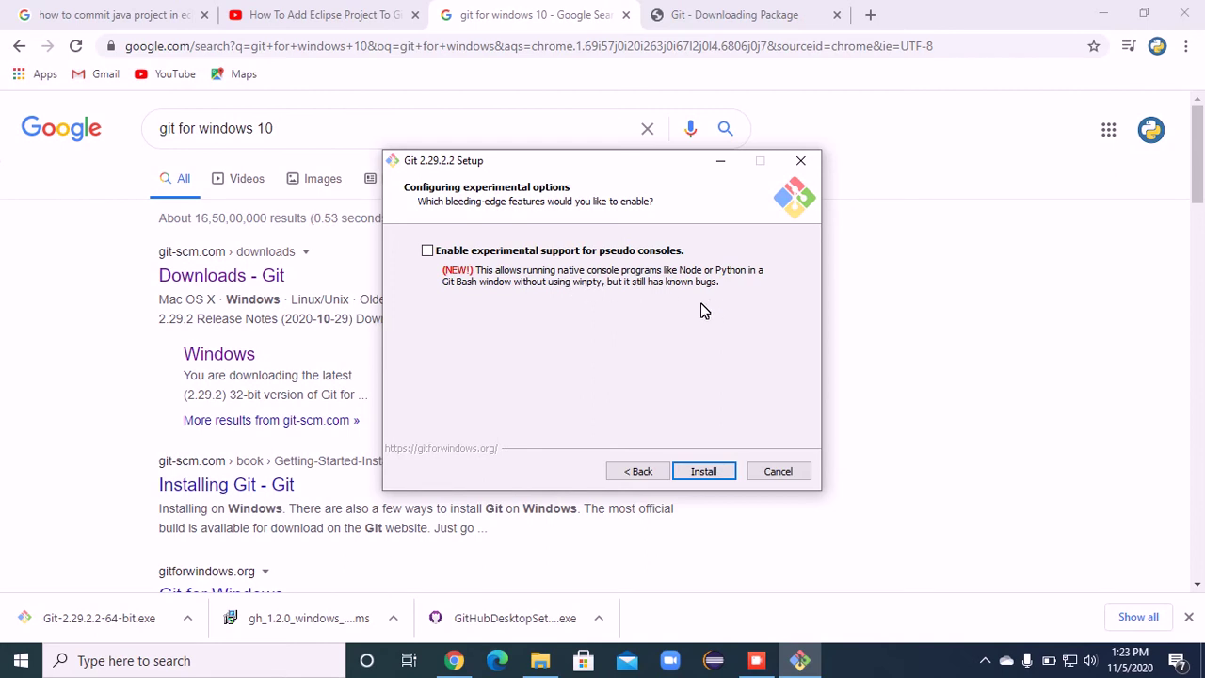
click(704, 471)
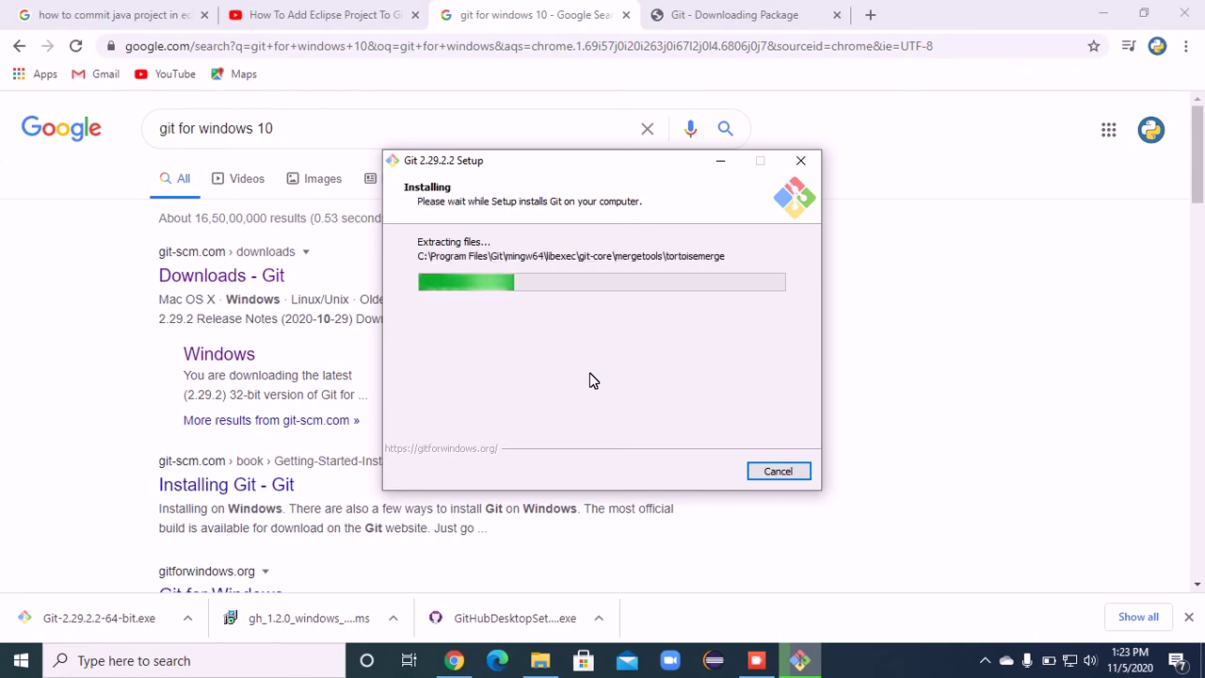
Step: Close the Git download page and open github.com in a new browser tab
click(781, 14)
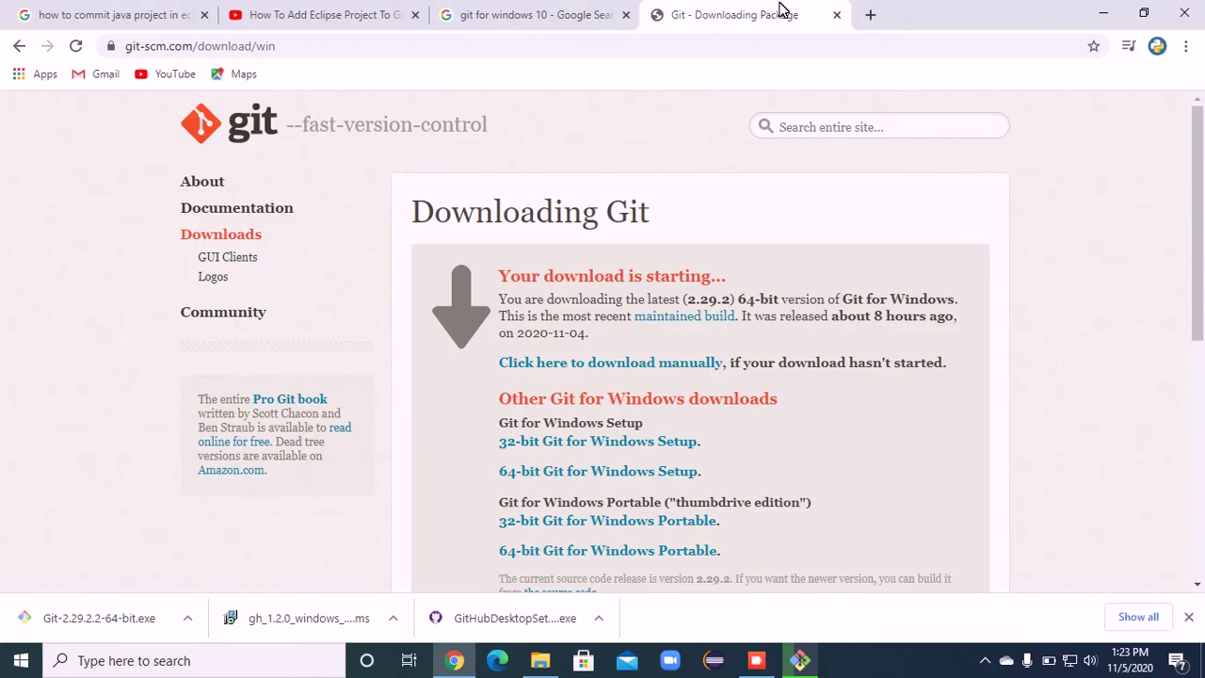
click(835, 15)
click(652, 14)
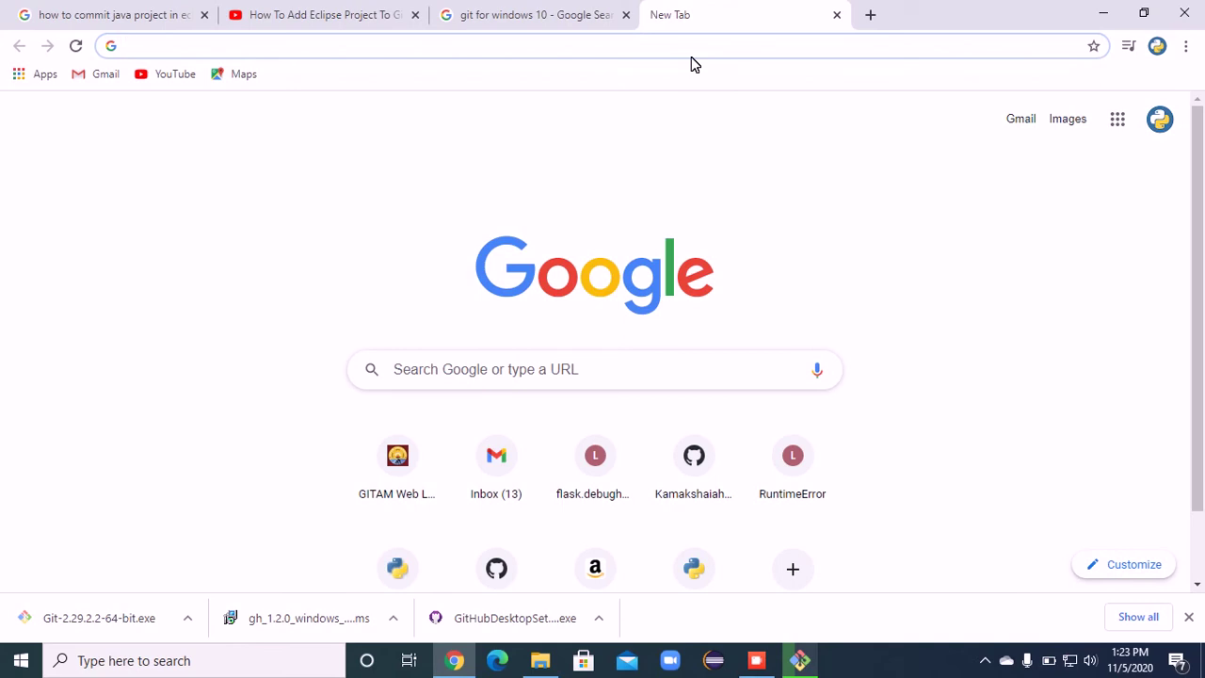
text(gith)
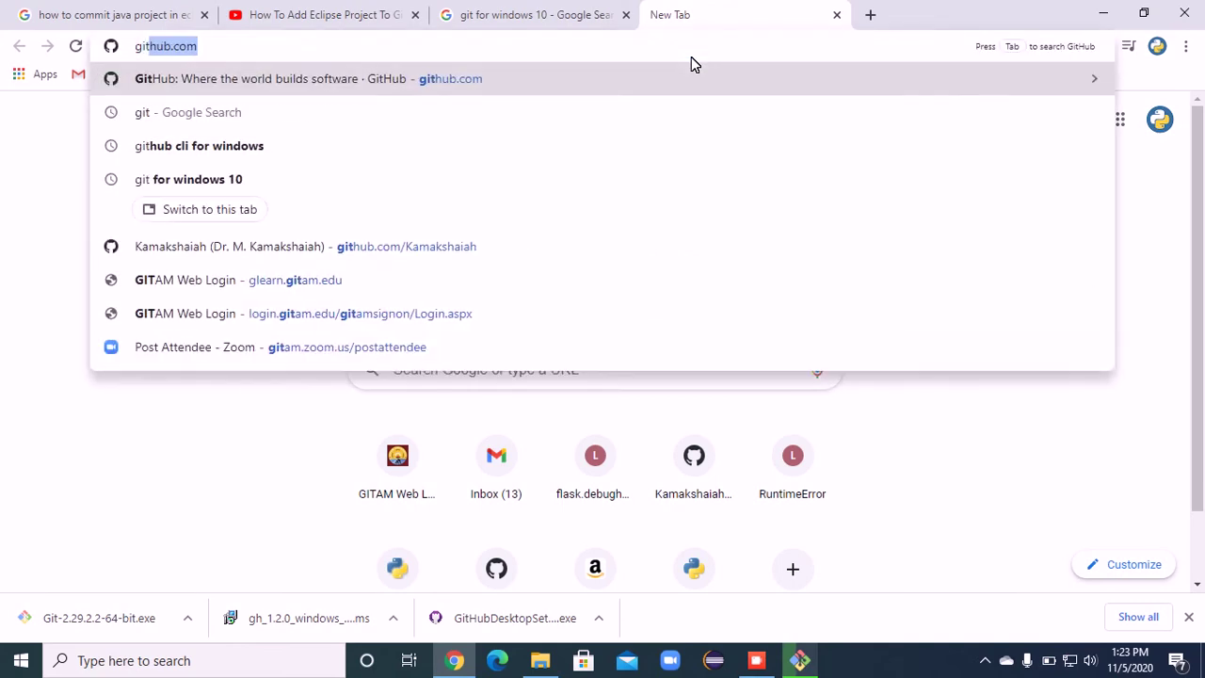
text(ub)
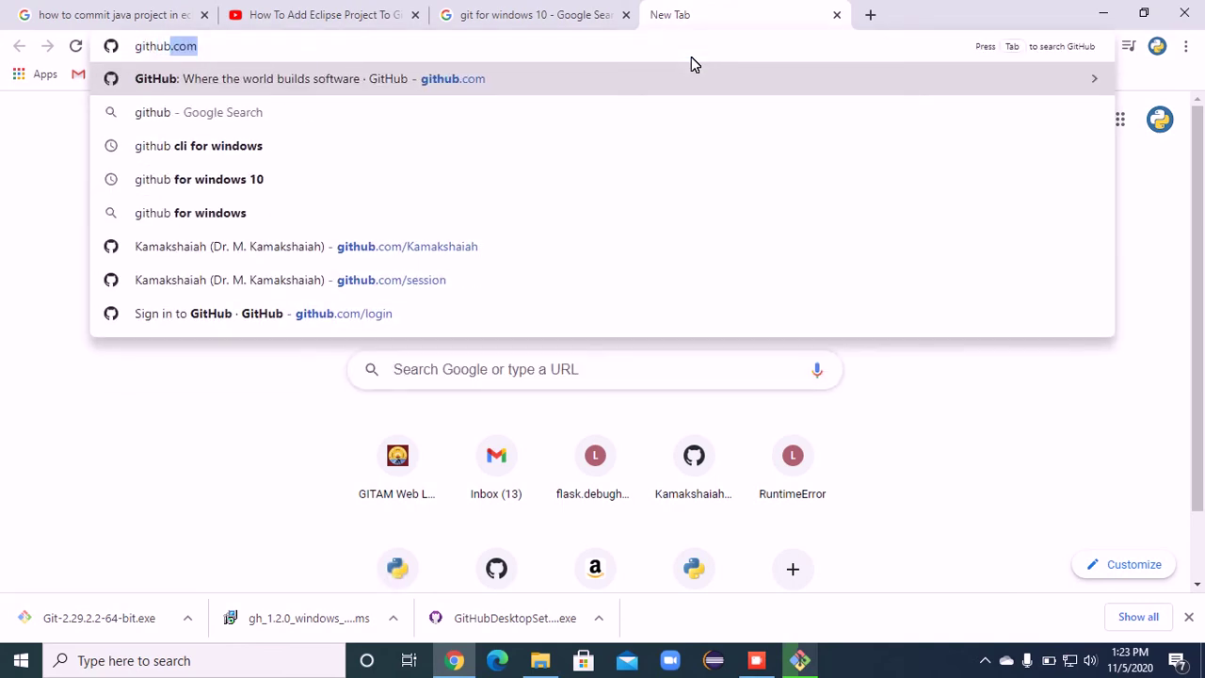
key(Return)
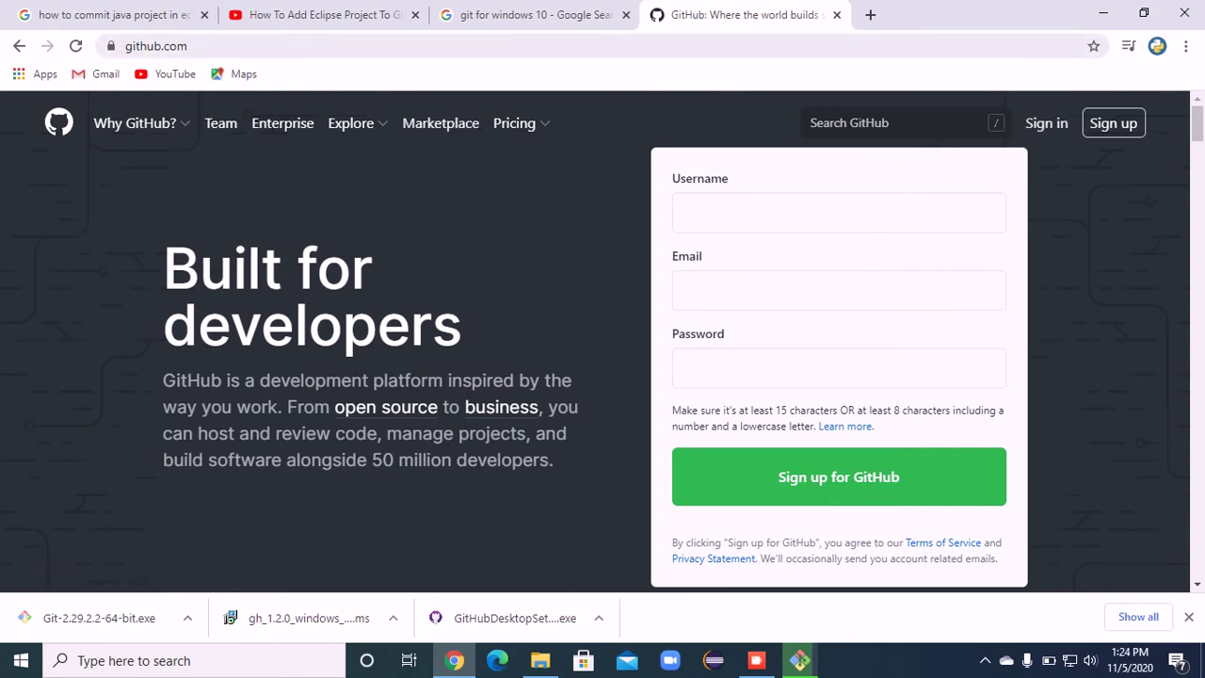
Step: Check the Git installer's progress, return to the browser and open GitHub's sign-in page
click(132, 45)
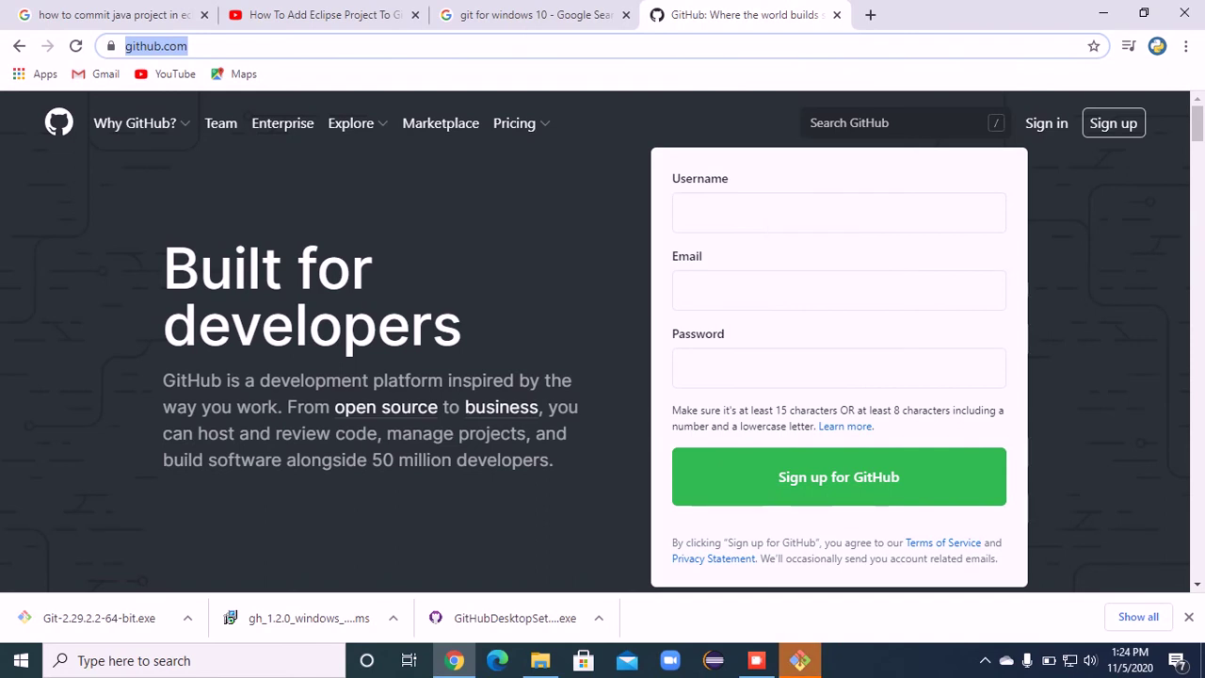
click(799, 661)
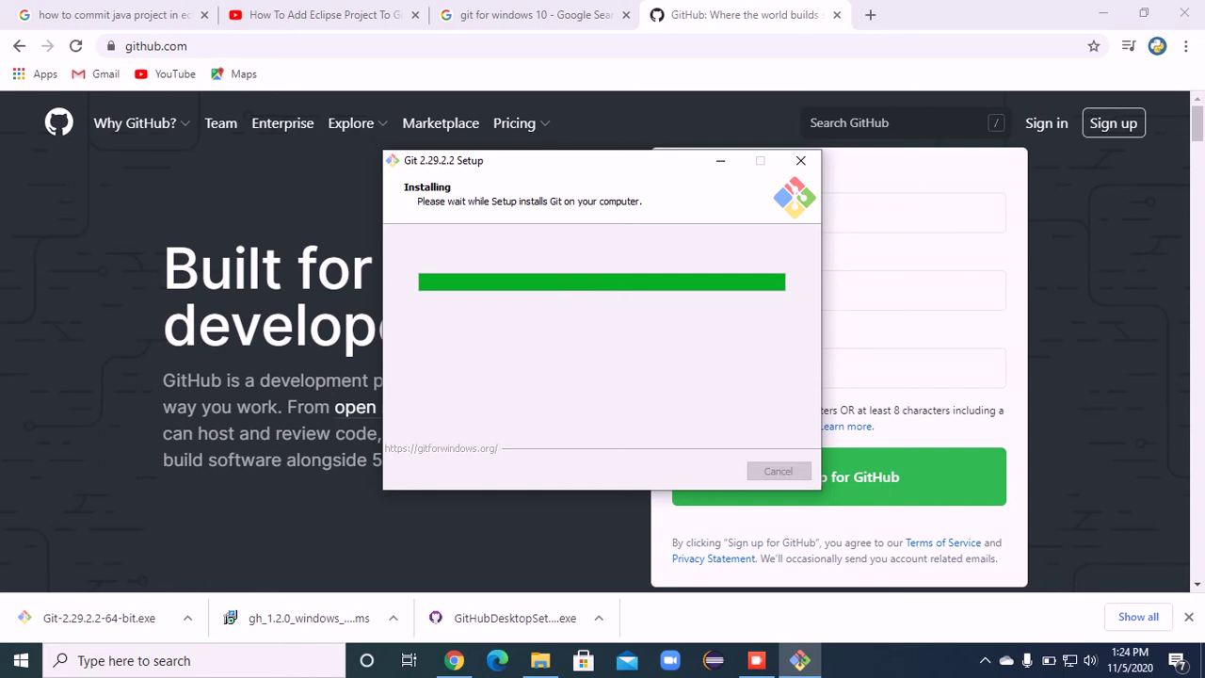
click(921, 170)
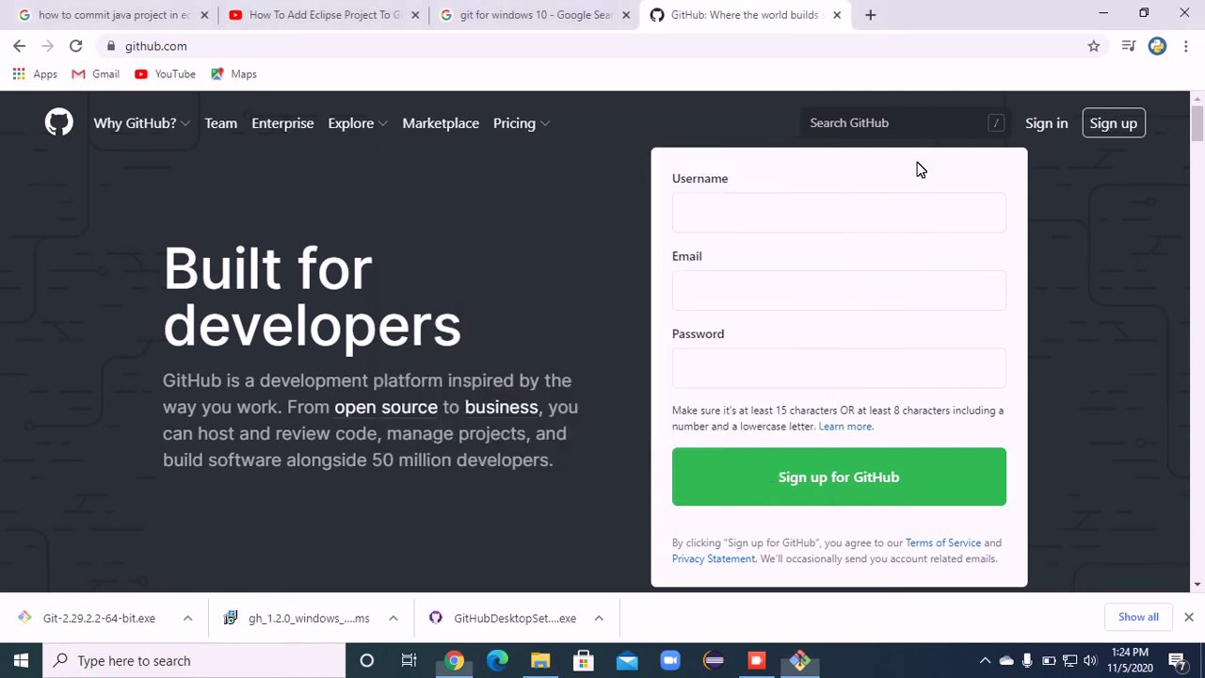
click(1047, 125)
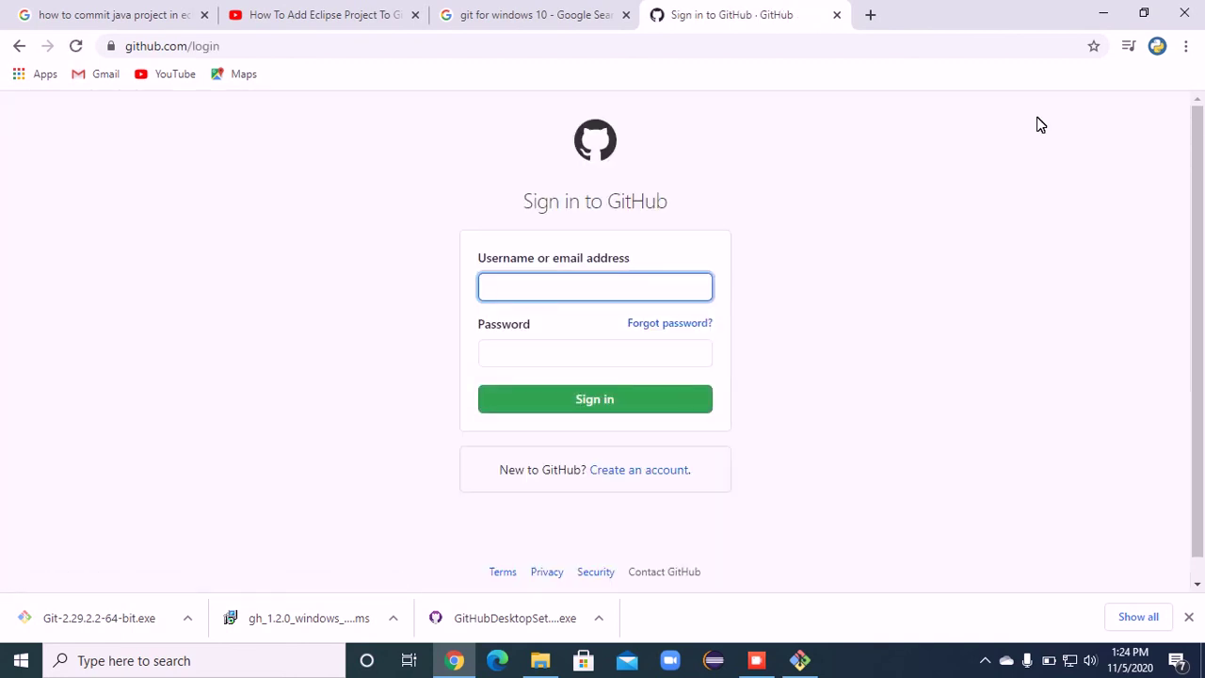
Step: Sign in to GitHub with the account's e-mail address and password
text(kam)
key(Down)
key(Return)
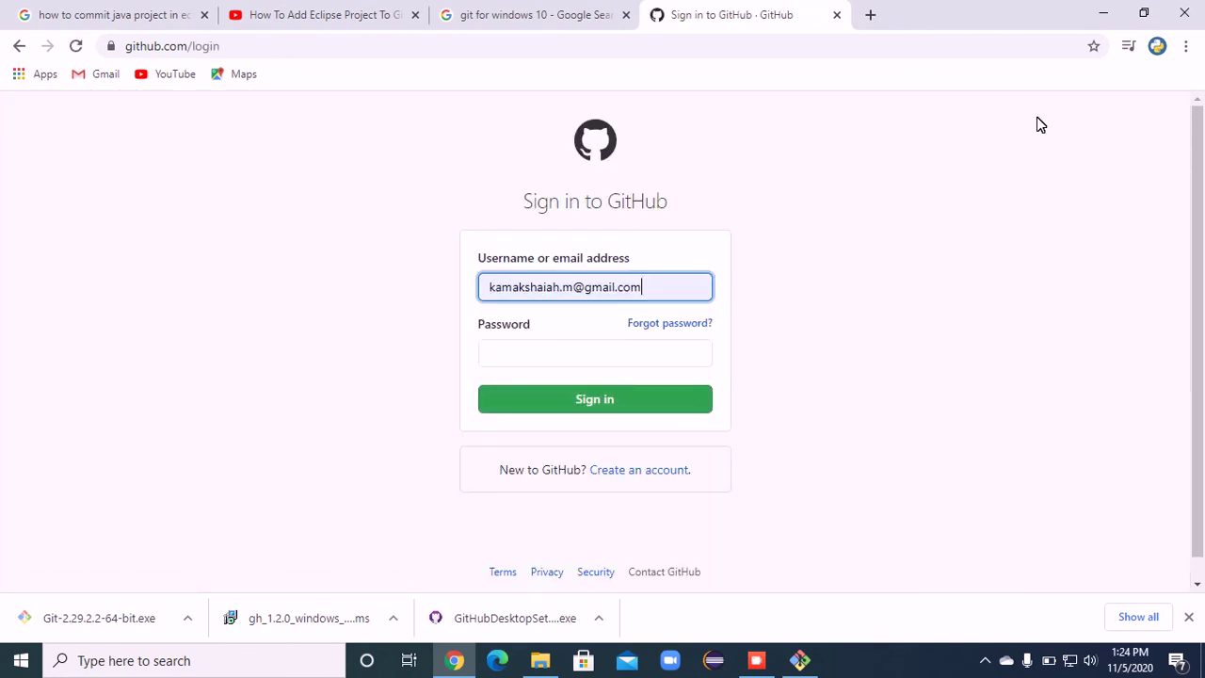
key(Tab)
text(••••)
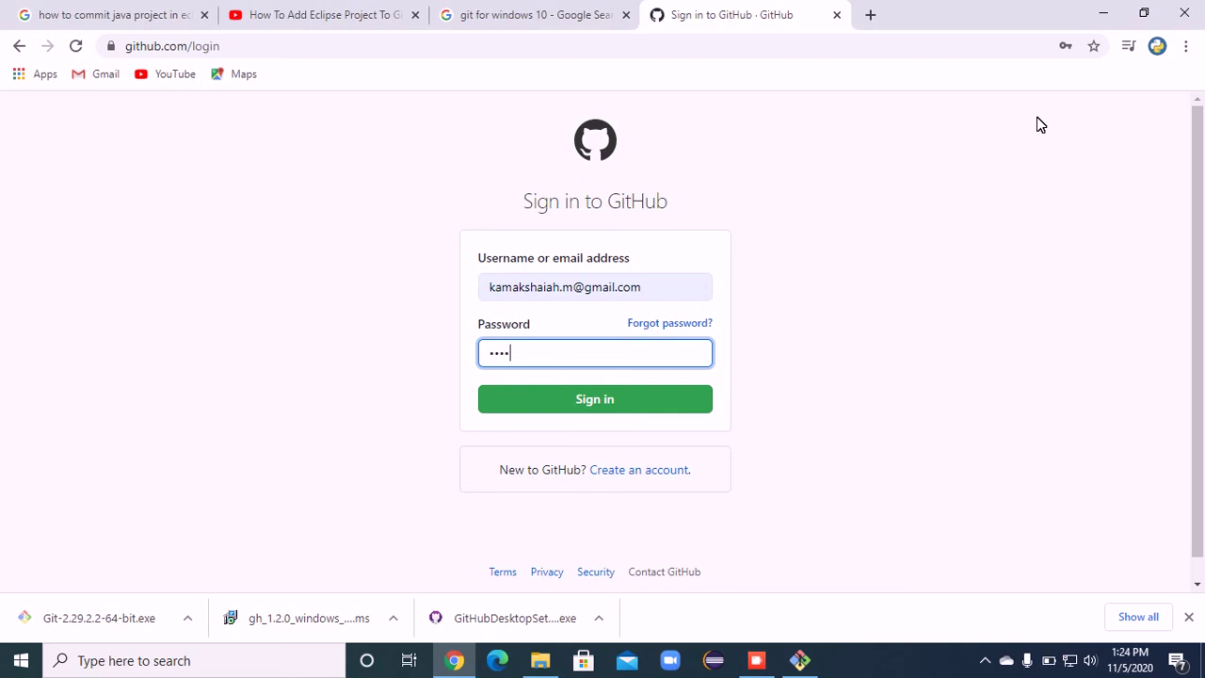
text(••••••••)
key(Return)
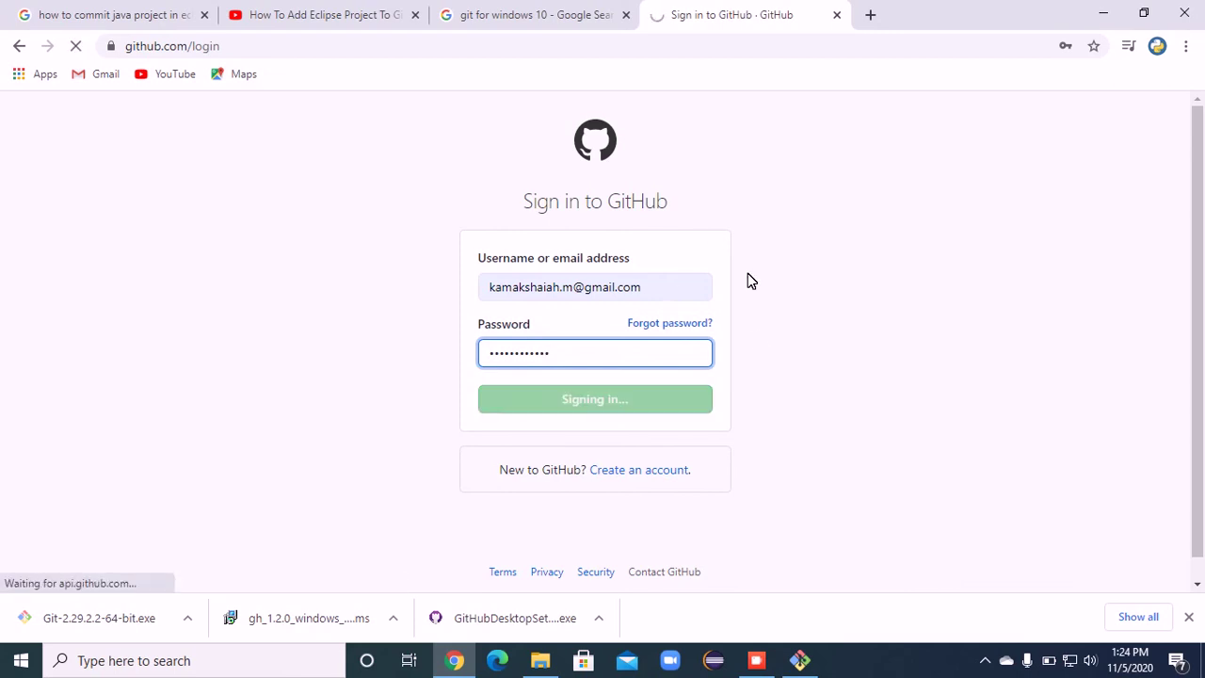
Step: Finish the Git setup wizard with Launch Git Bash enabled and View Release Notes disabled
click(799, 660)
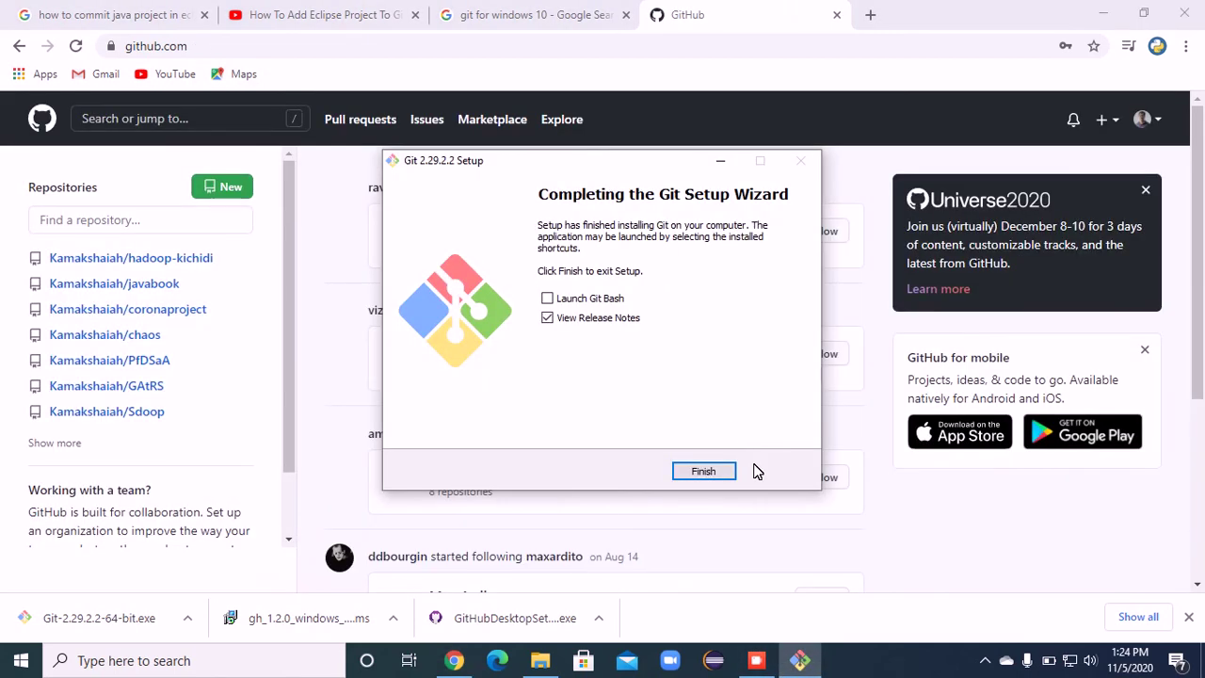
click(547, 298)
click(547, 318)
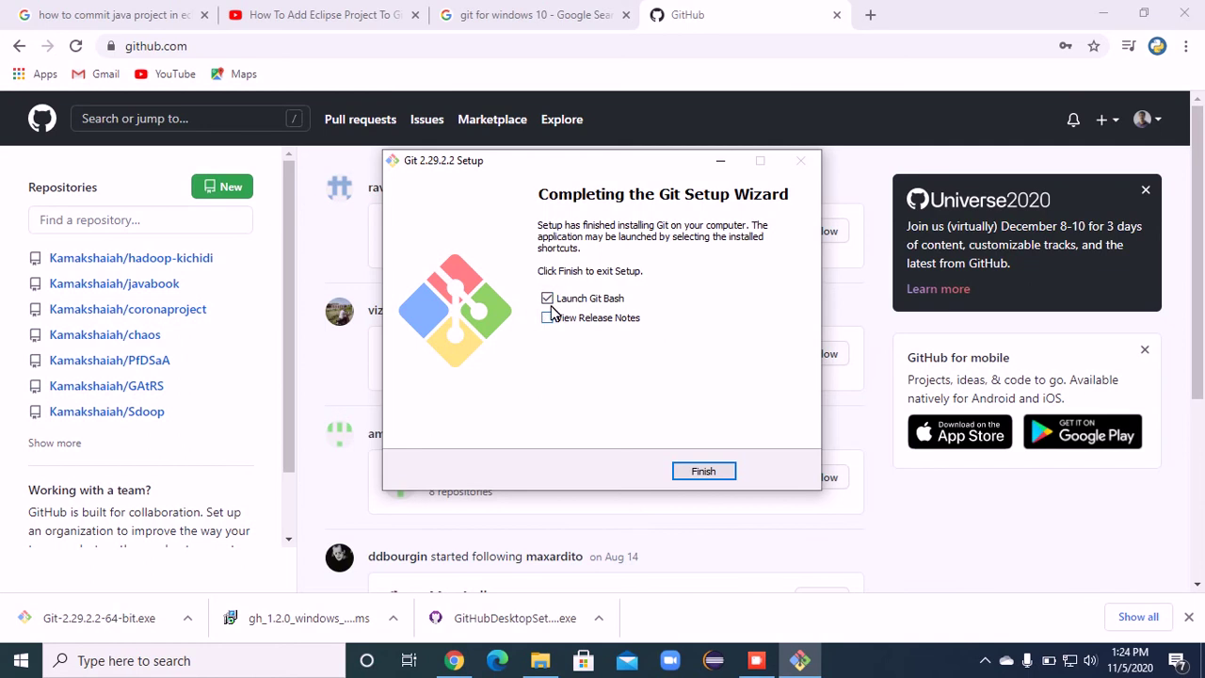
click(704, 472)
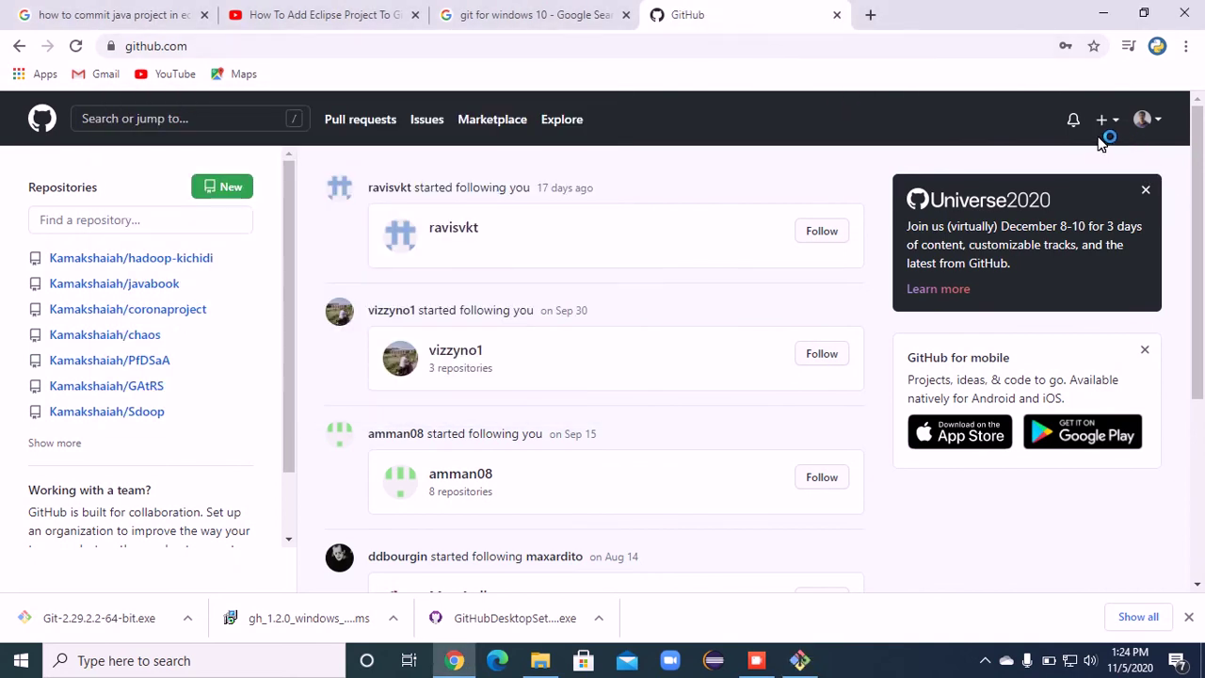
Step: Open the signed-in account's GitHub profile page
click(1147, 118)
click(1055, 169)
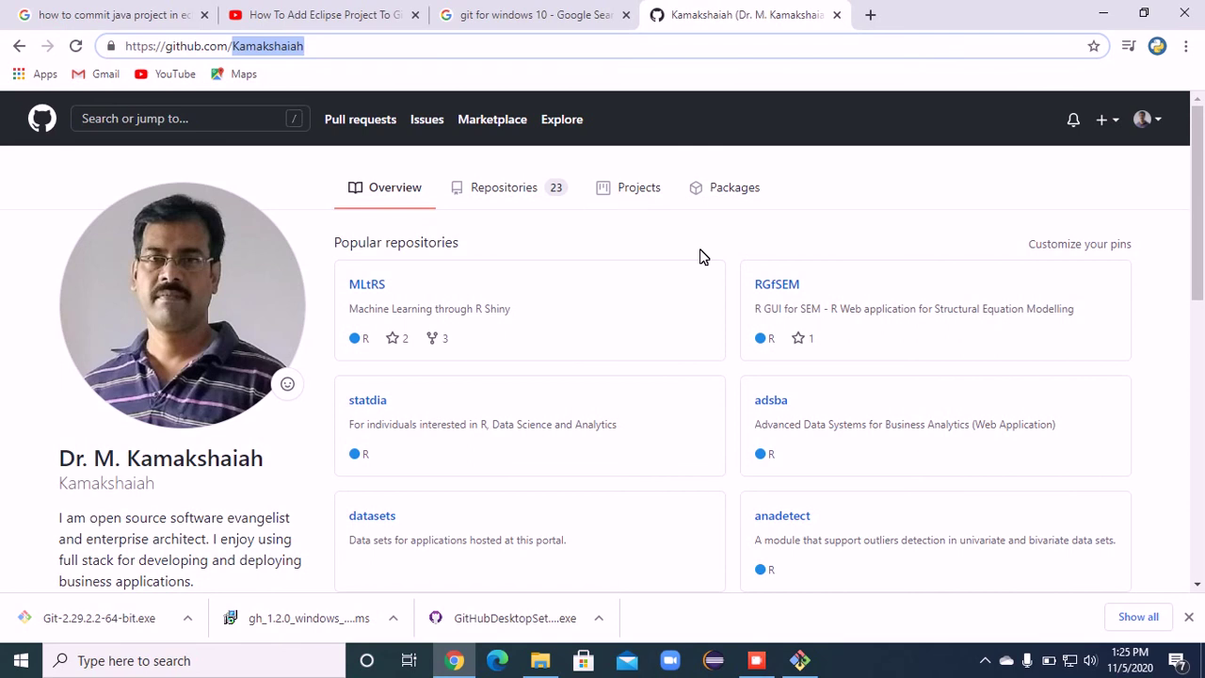
Step: Switch to the Git Bash window, maximize it and run git status in the home directory
click(800, 660)
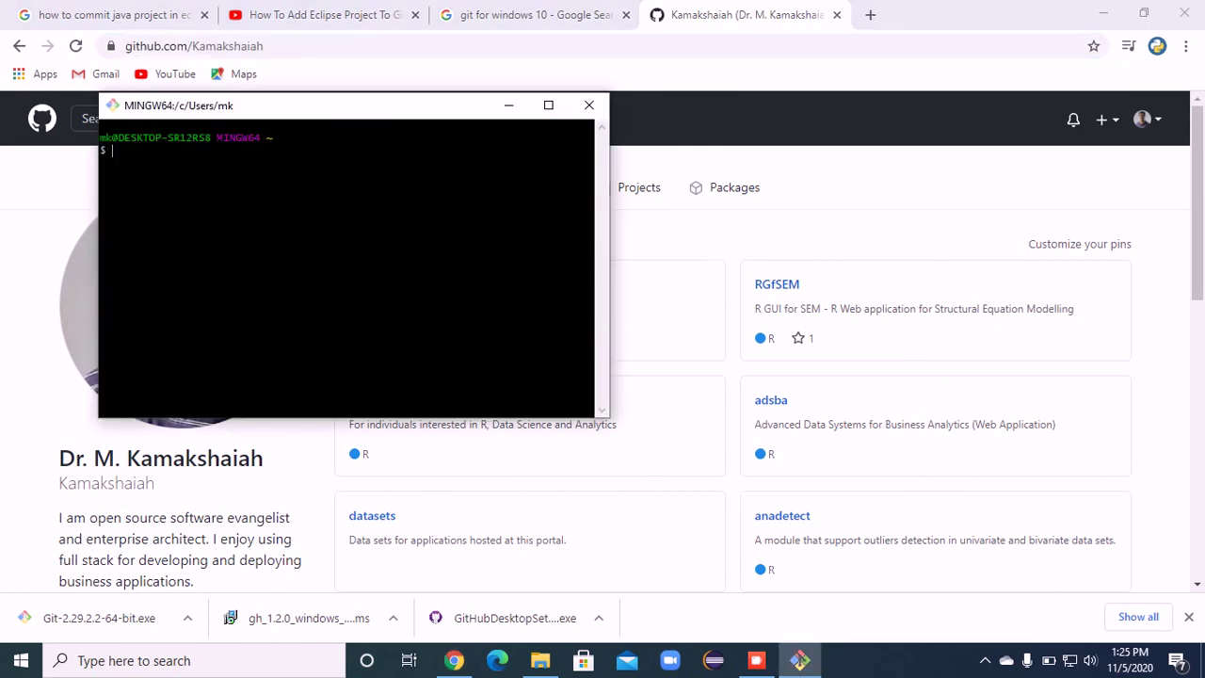
click(548, 104)
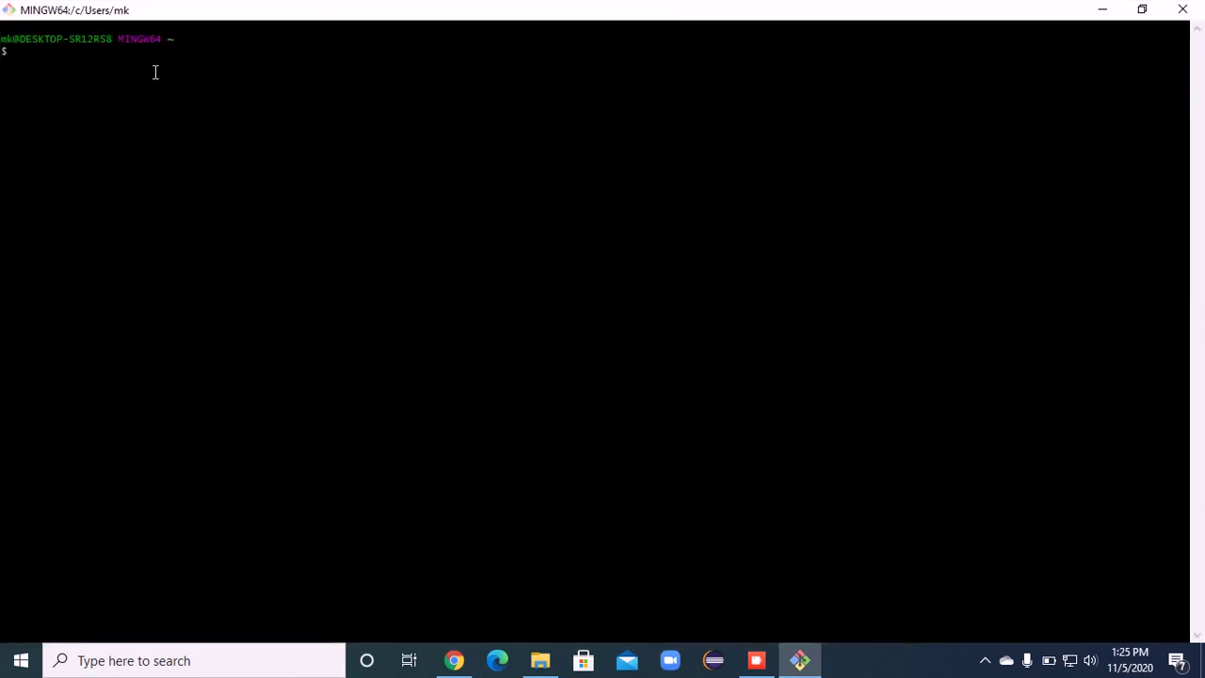
drag(185, 39, 76, 40)
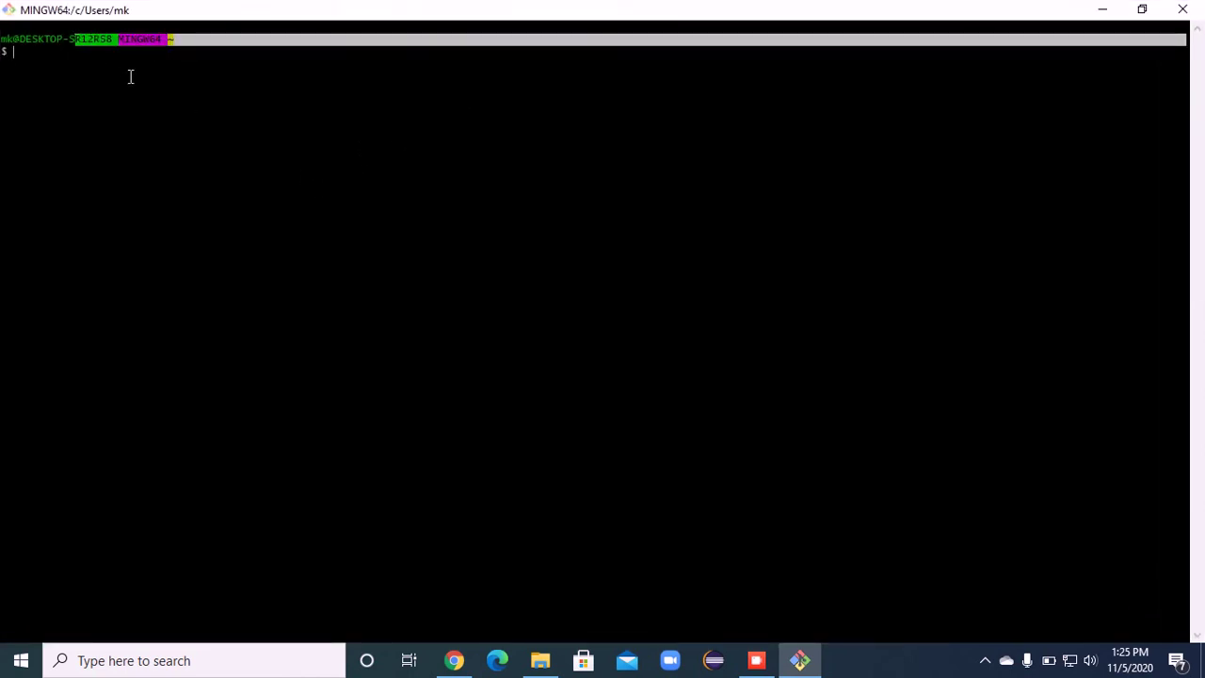
click(146, 61)
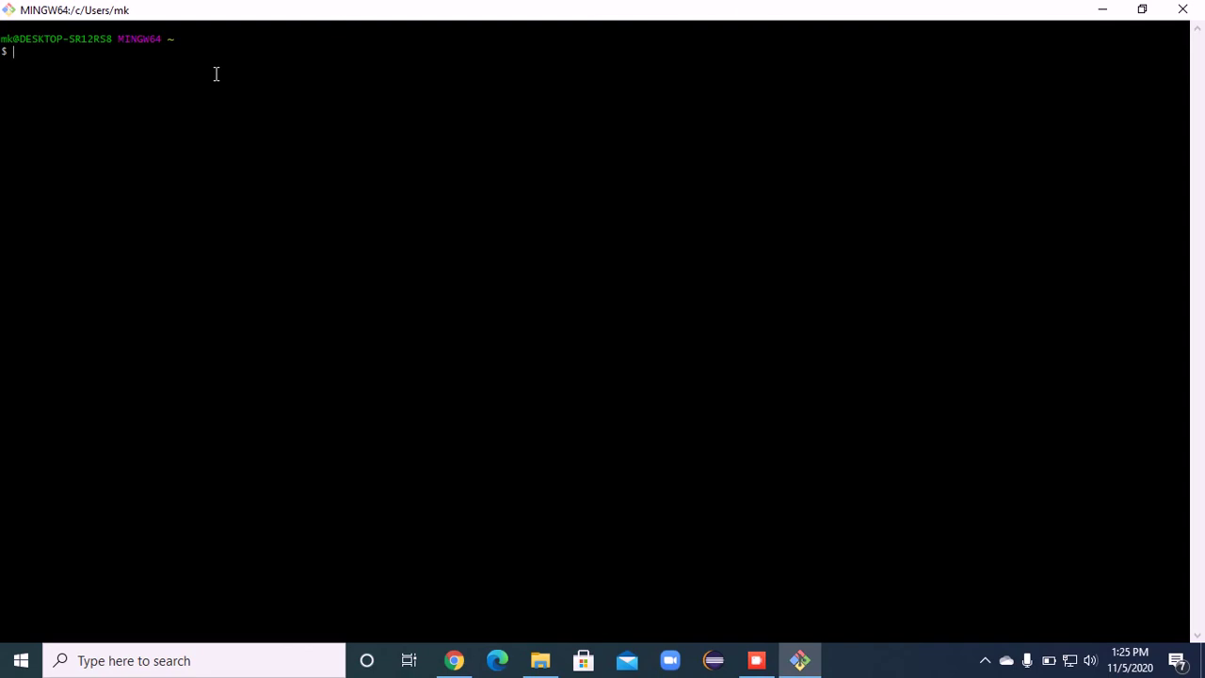
text(git status)
key(Return)
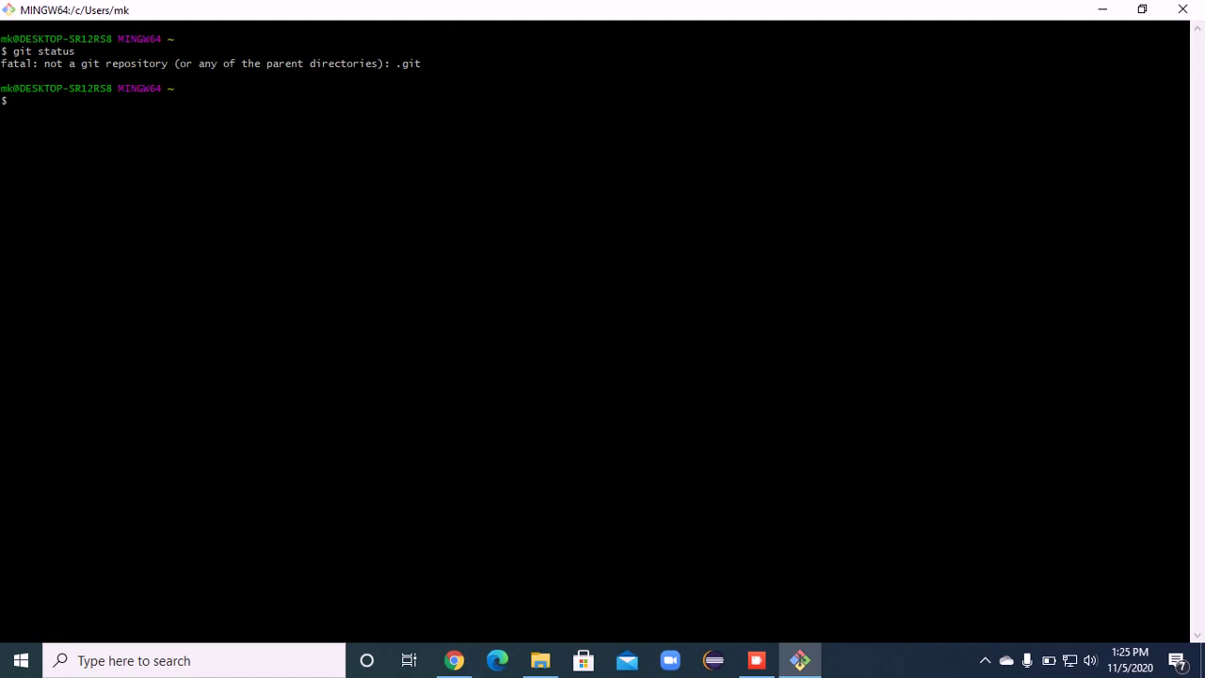
Step: Query the installed Git version, trying git -version and correcting the command to git --version
text(git -version)
key(Return)
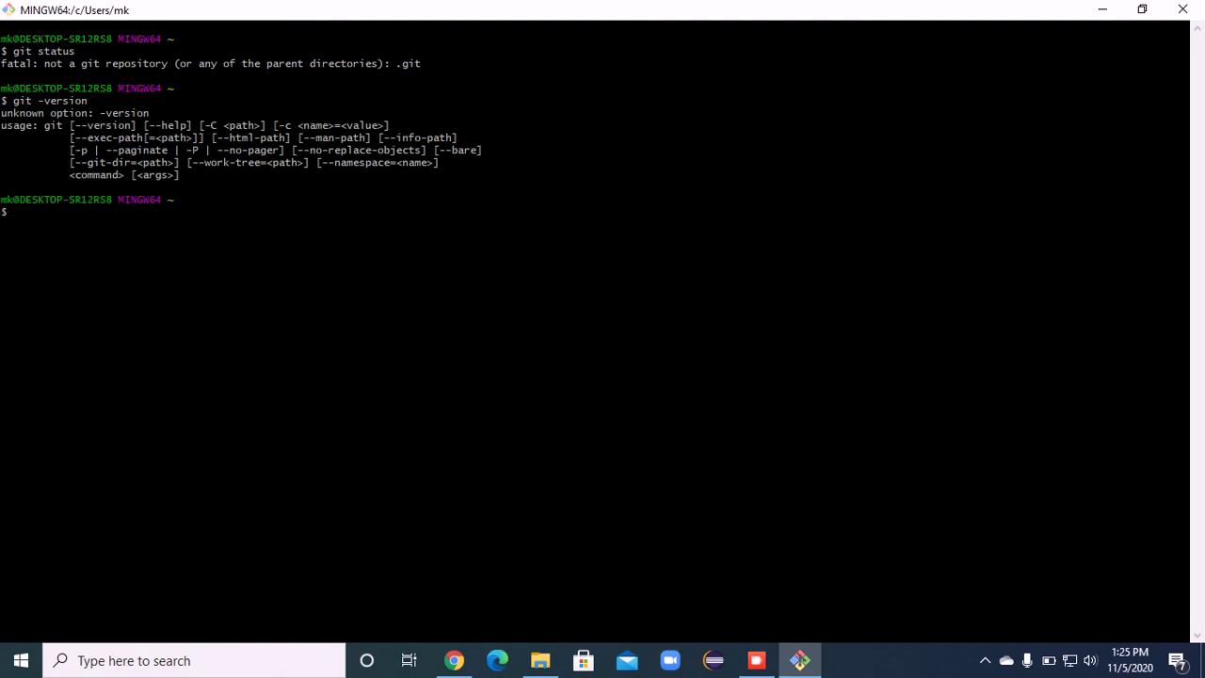
key(Up)
key(Left)
key(Left)
key(Left)
key(Left)
key(Left)
key(Left)
key(Left)
text(-)
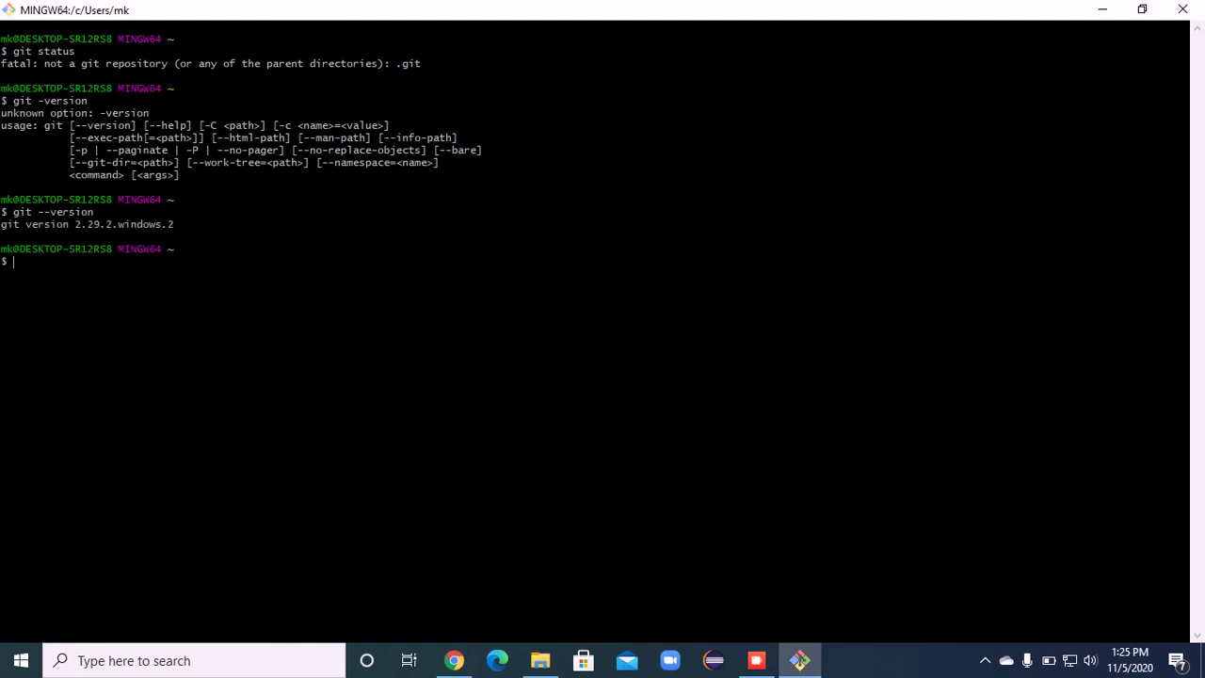